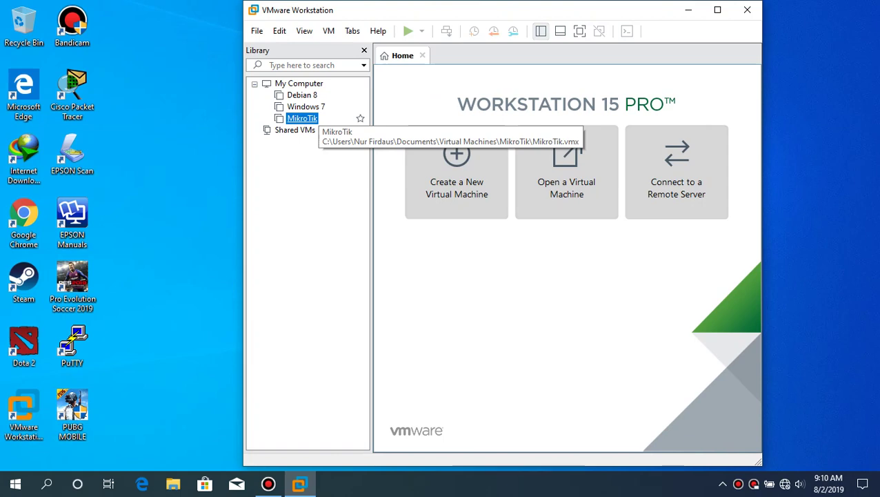
- Make a full clone of the MikroTik VM from its current state, named 'Blocking ICMP Packet'
{"action": "right_click", "coordinate": [311, 118]}
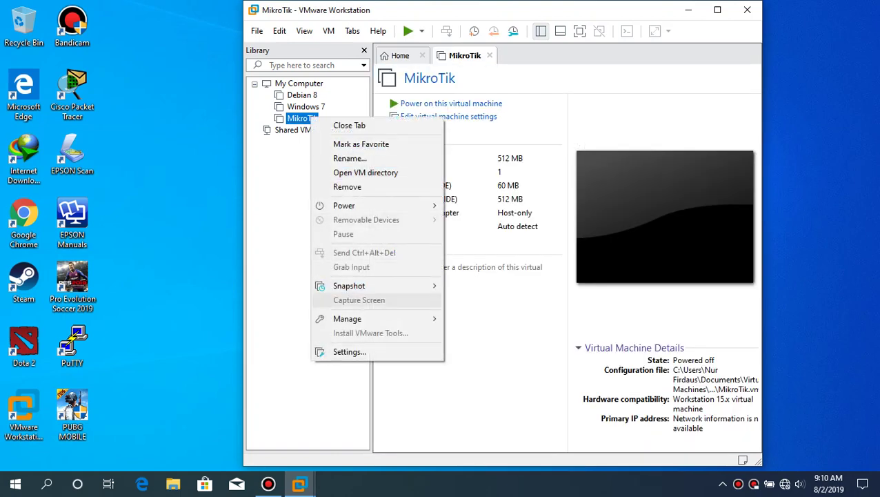
{"action": "mouse_move", "coordinate": [373, 318]}
{"action": "left_click", "coordinate": [482, 336]}
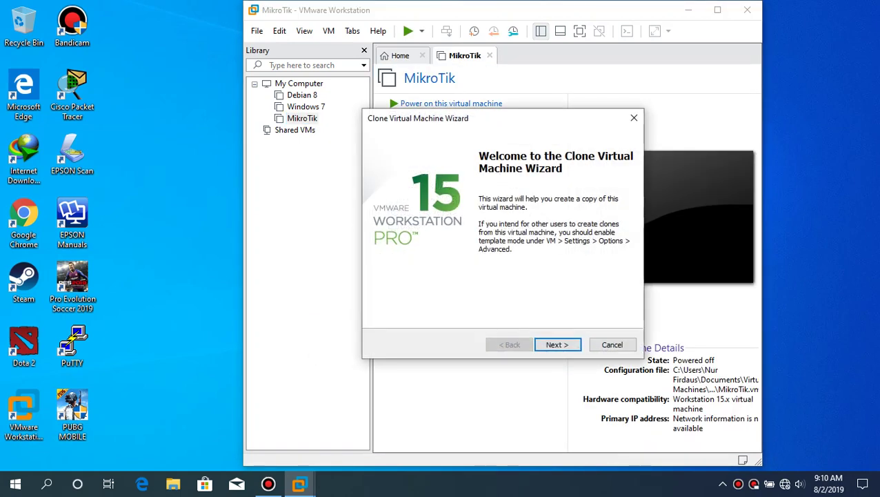
{"action": "left_click", "coordinate": [557, 344]}
{"action": "left_click", "coordinate": [557, 344]}
{"action": "left_click", "coordinate": [379, 246]}
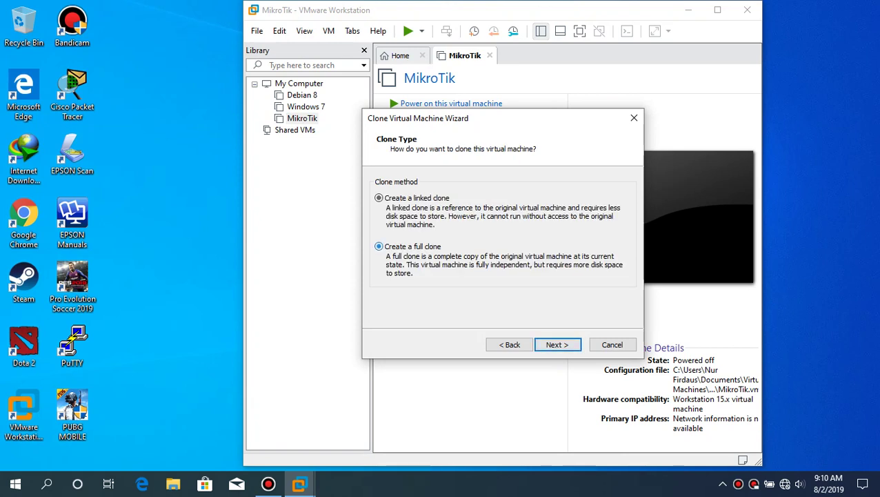
{"action": "left_click", "coordinate": [557, 344]}
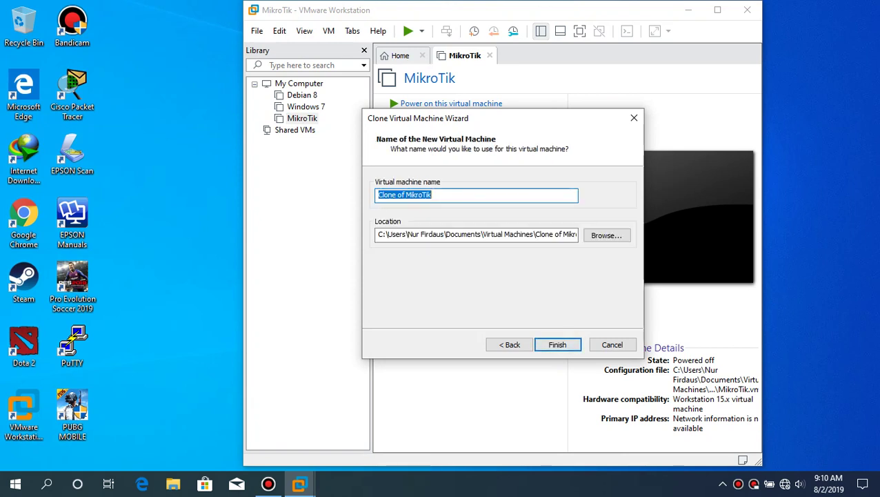
{"action": "type", "text": "B"}
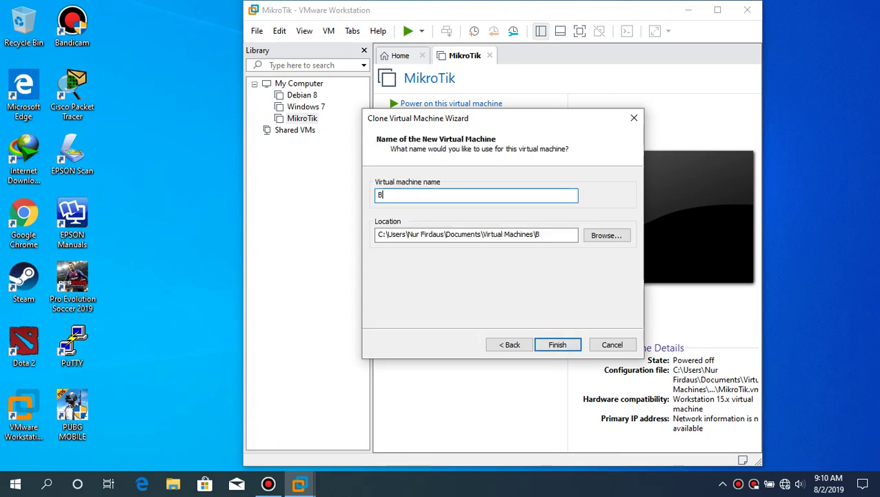
{"action": "type", "text": "locking "}
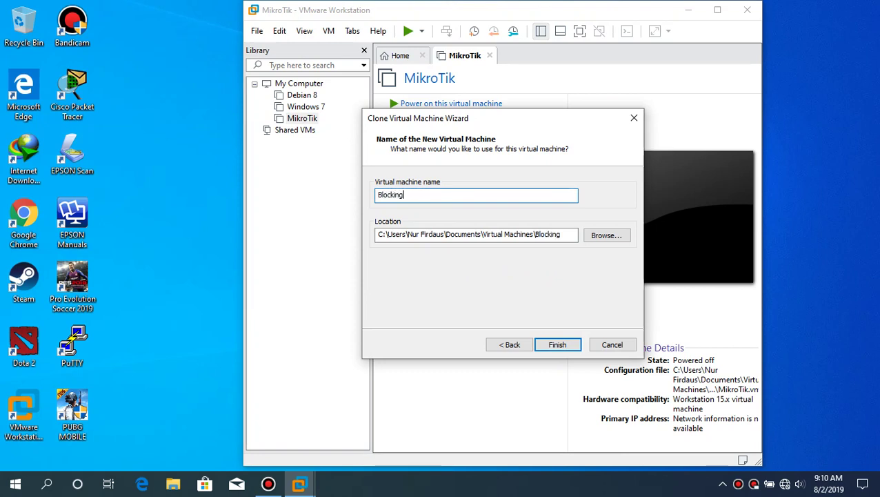
{"action": "type", "text": "ICMP Packet"}
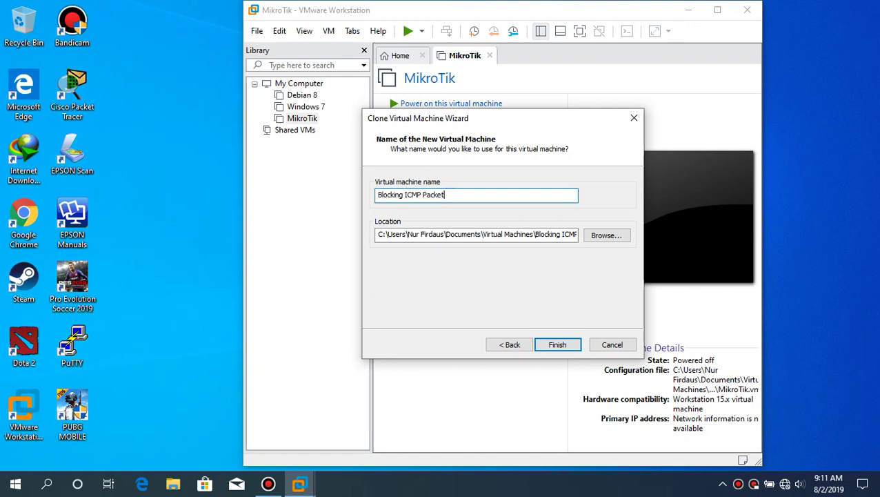
{"action": "key", "text": "Return"}
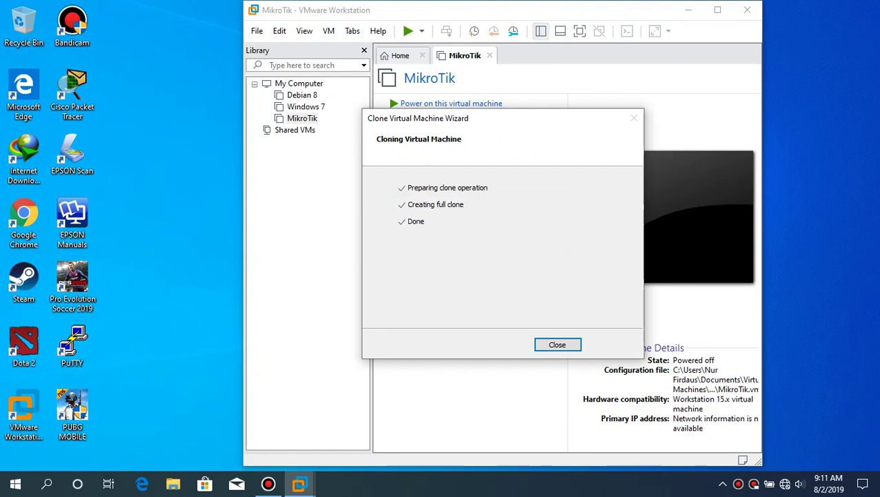
{"action": "key", "text": "Return"}
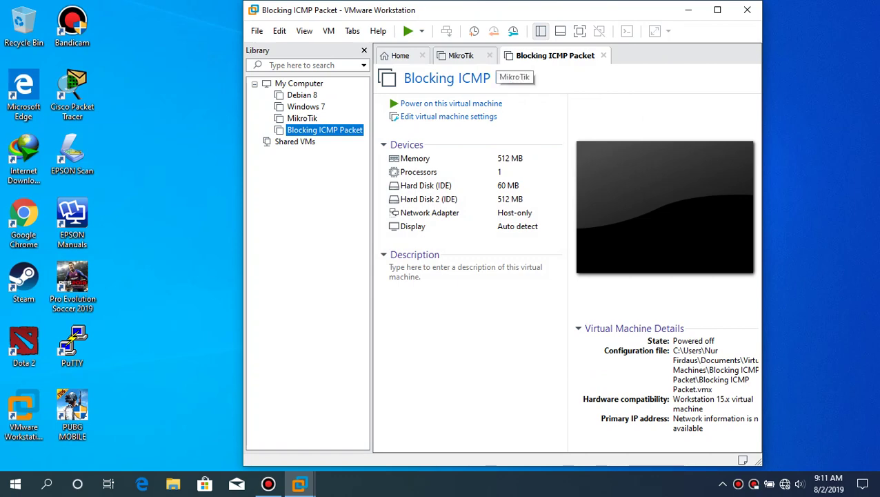
- Add two more network adapters to the Blocking ICMP Packet machine
{"action": "left_click", "coordinate": [489, 56]}
{"action": "left_click", "coordinate": [448, 116]}
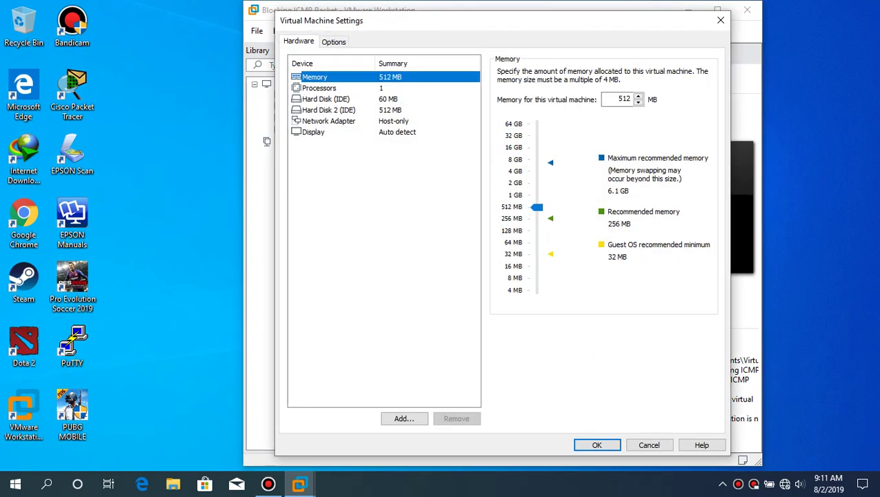
{"action": "left_click", "coordinate": [404, 418]}
{"action": "left_click", "coordinate": [407, 212]}
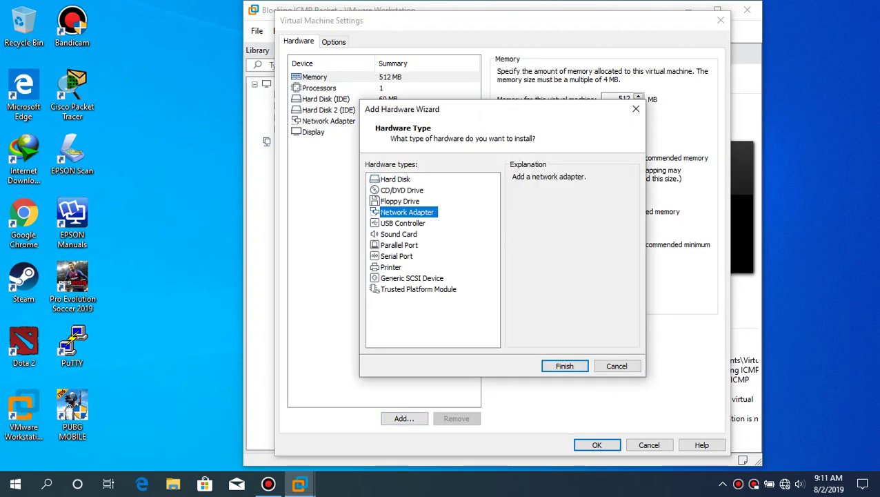
{"action": "left_click", "coordinate": [564, 366]}
{"action": "left_click", "coordinate": [404, 418]}
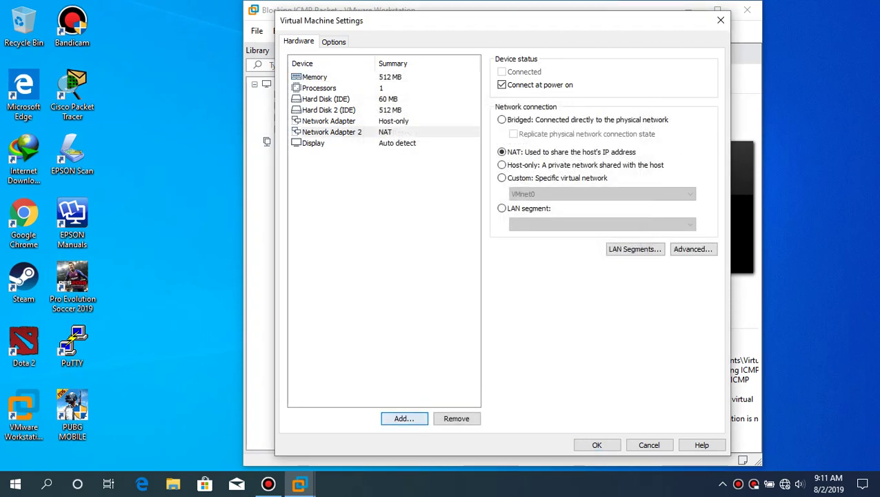
{"action": "left_click", "coordinate": [407, 212]}
{"action": "left_click", "coordinate": [564, 365]}
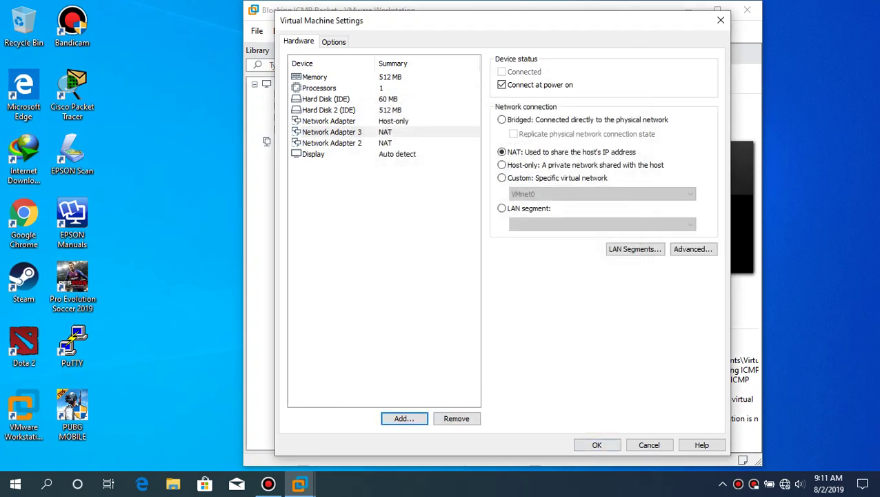
{"action": "left_click", "coordinate": [597, 445]}
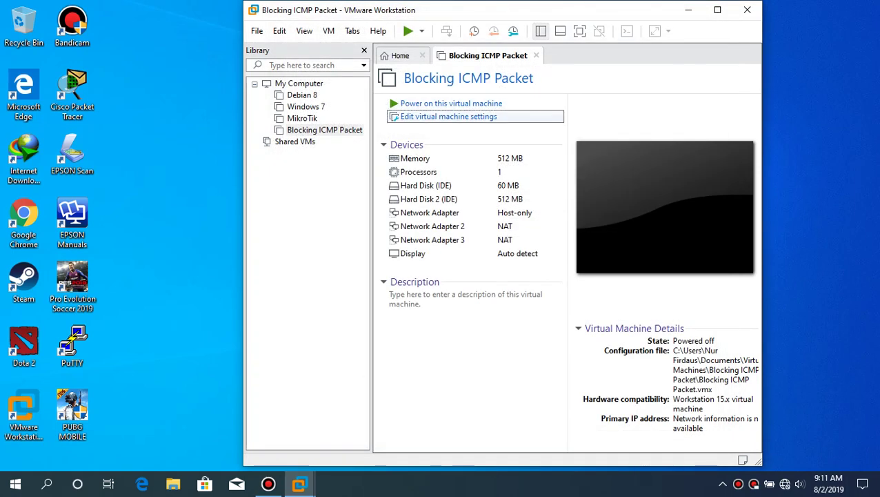
- Set the three adapters to custom networks VMnet0, VMnet1 (Host-only) and VMnet2
{"action": "key", "text": "ctrl+d"}
{"action": "left_click", "coordinate": [329, 121]}
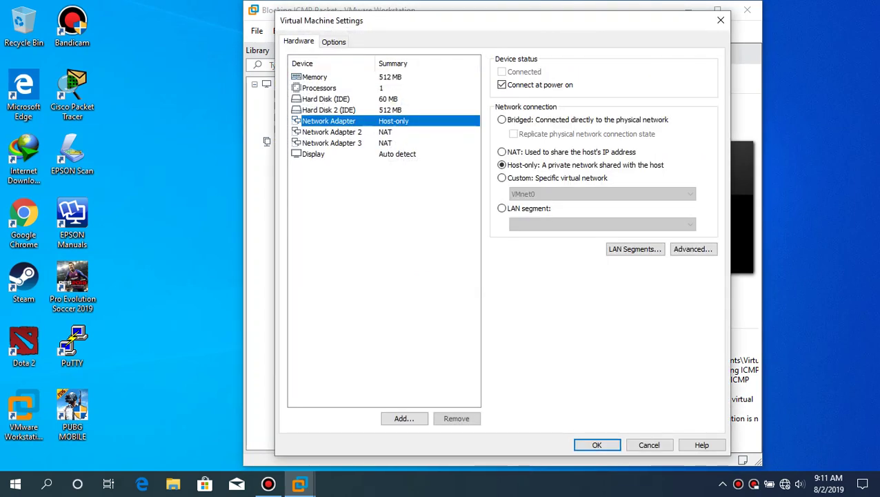
{"action": "left_click", "coordinate": [501, 177]}
{"action": "left_click", "coordinate": [331, 132]}
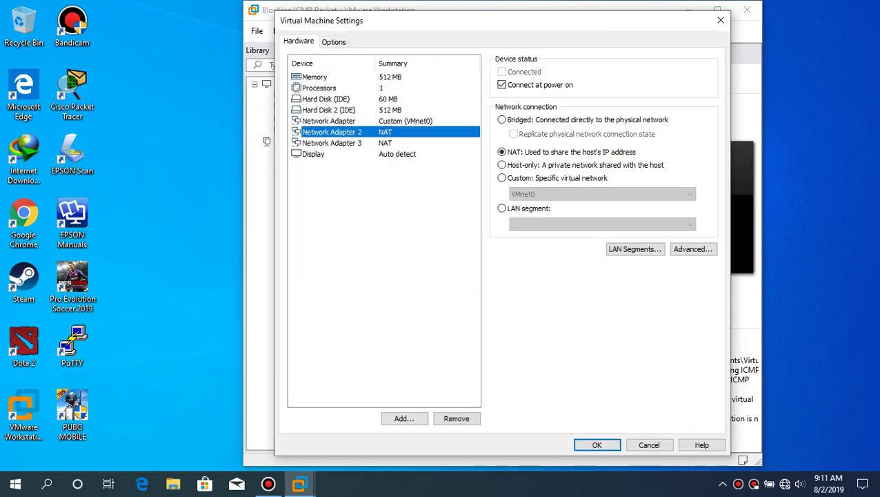
{"action": "left_click", "coordinate": [501, 178]}
{"action": "left_click", "coordinate": [603, 193]}
{"action": "left_click", "coordinate": [587, 213]}
{"action": "left_click", "coordinate": [332, 143]}
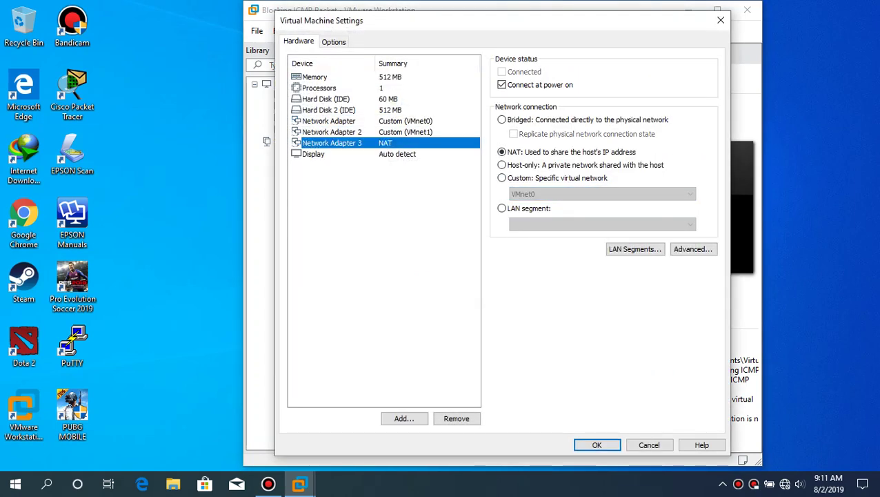
{"action": "left_click", "coordinate": [501, 177]}
{"action": "left_click", "coordinate": [602, 194]}
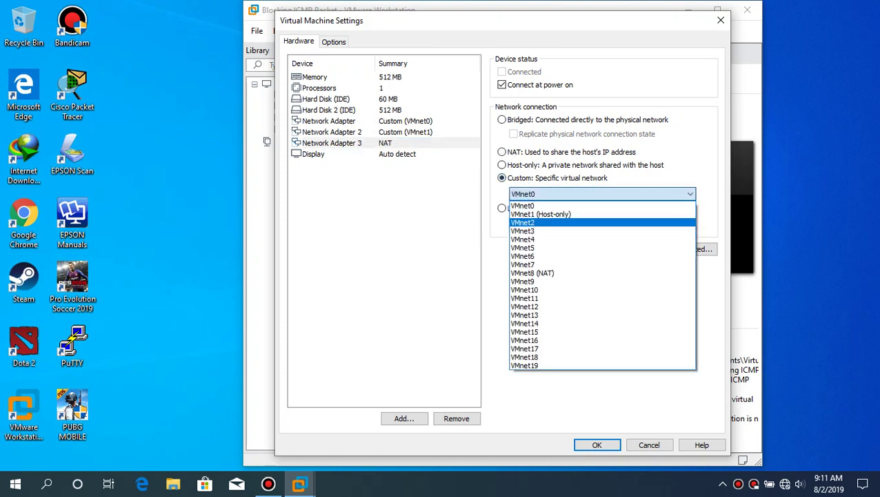
{"action": "left_click", "coordinate": [522, 222]}
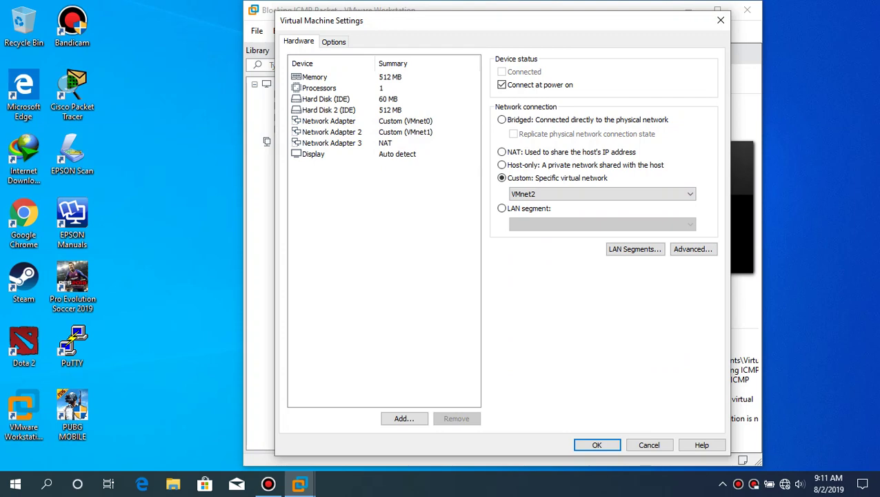
{"action": "left_click", "coordinate": [329, 121]}
{"action": "key", "text": "Return"}
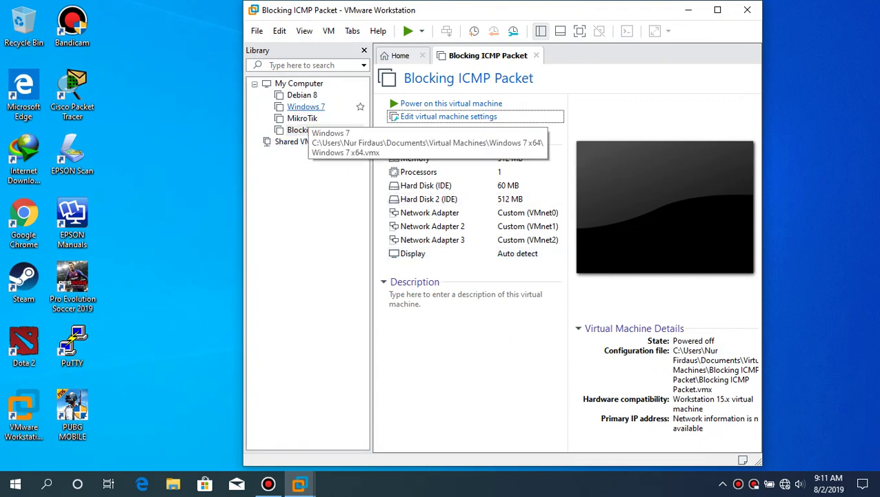
- Confirm the Windows 7 adapter stays on VMnet1 (Host-only), then power on Blocking ICMP Packet
{"action": "left_click", "coordinate": [306, 106]}
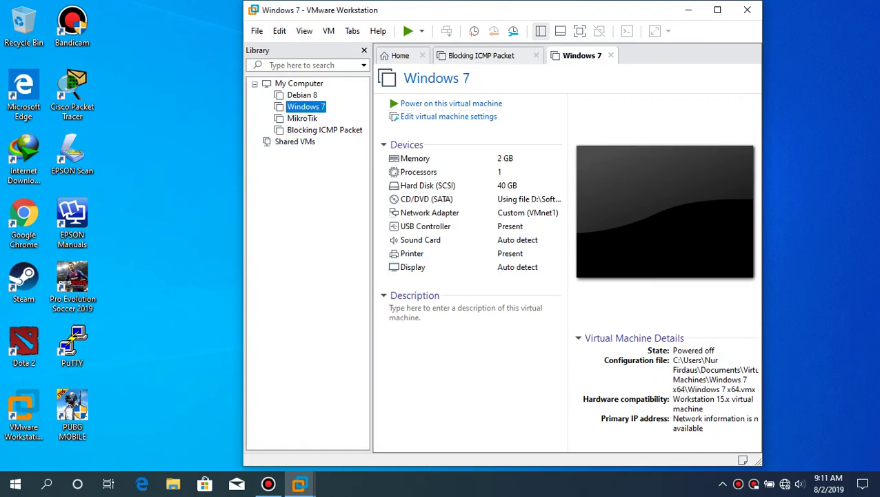
{"action": "left_click", "coordinate": [422, 56]}
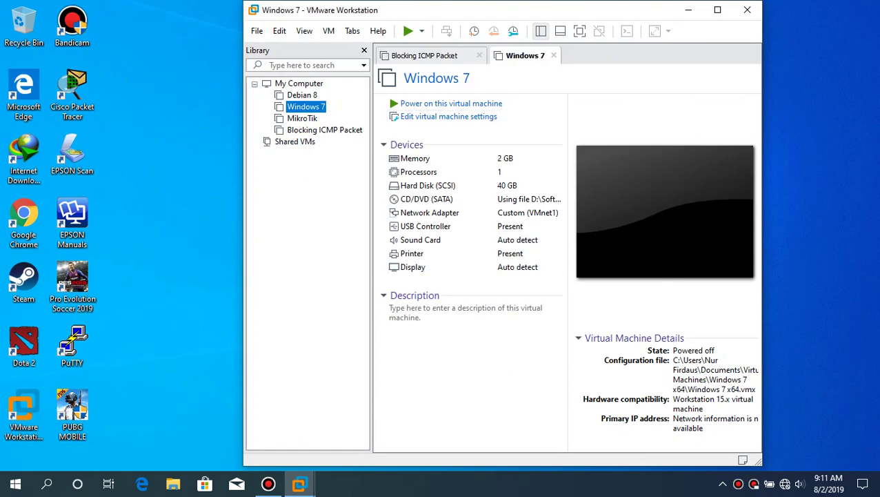
{"action": "left_click", "coordinate": [449, 116]}
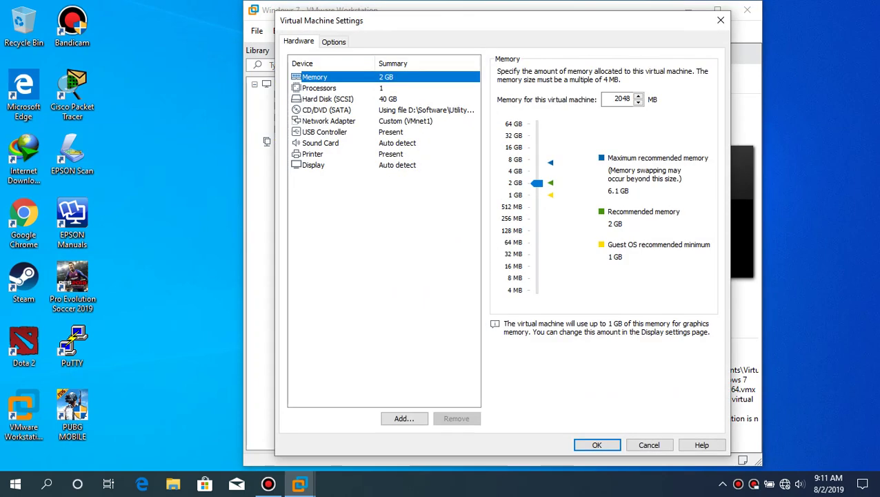
{"action": "left_click", "coordinate": [328, 120]}
{"action": "key", "text": "alt+Down"}
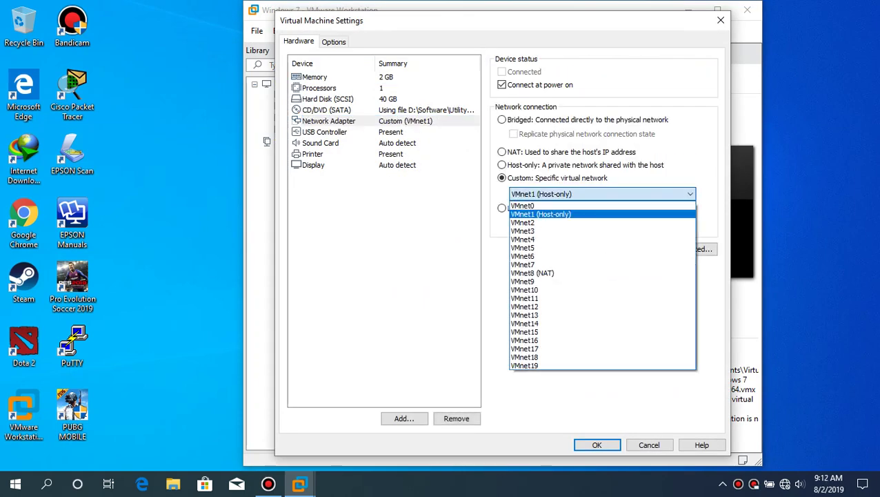
{"action": "key", "text": "Escape"}
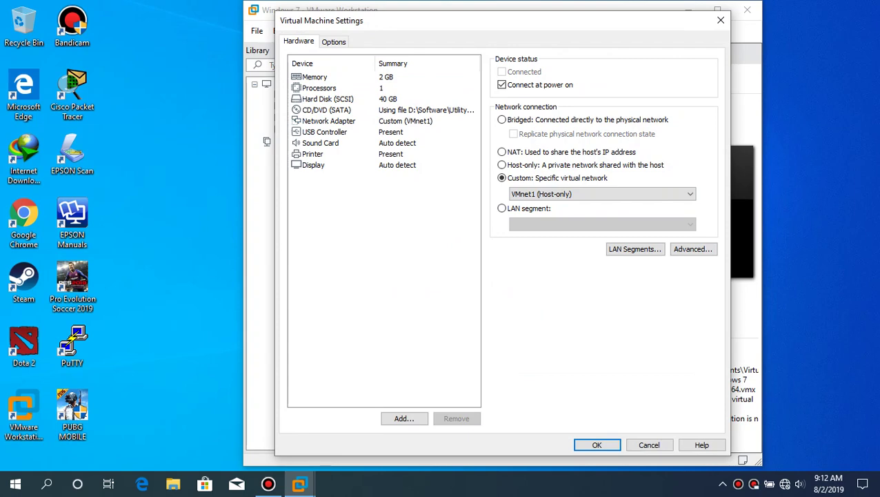
{"action": "key", "text": "Escape"}
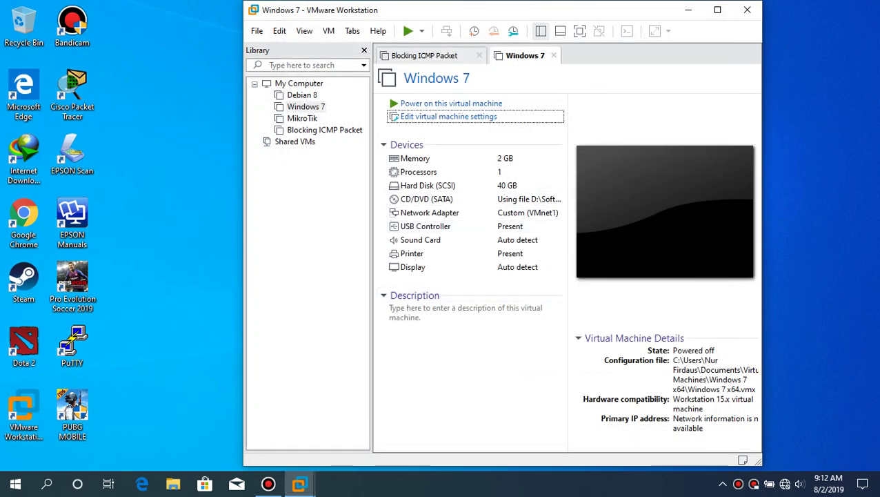
{"action": "key", "text": "ctrl+Tab"}
{"action": "key", "text": "ctrl+b"}
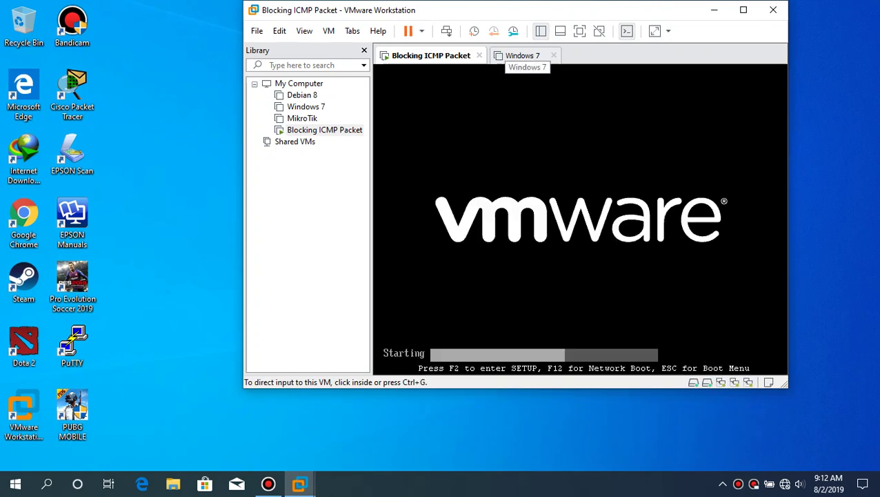
- Power on the Windows 7 VM with Start Windows Normally and wait for its desktop
{"action": "left_click", "coordinate": [541, 31]}
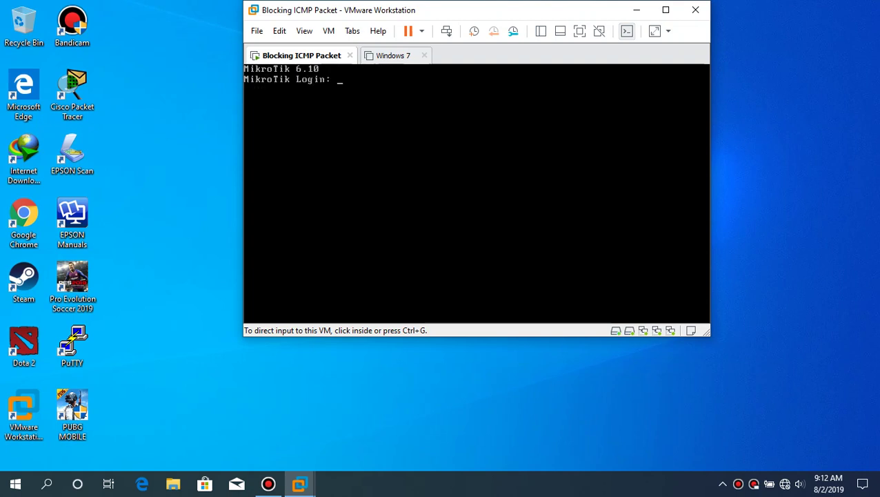
{"action": "key", "text": "ctrl+Tab"}
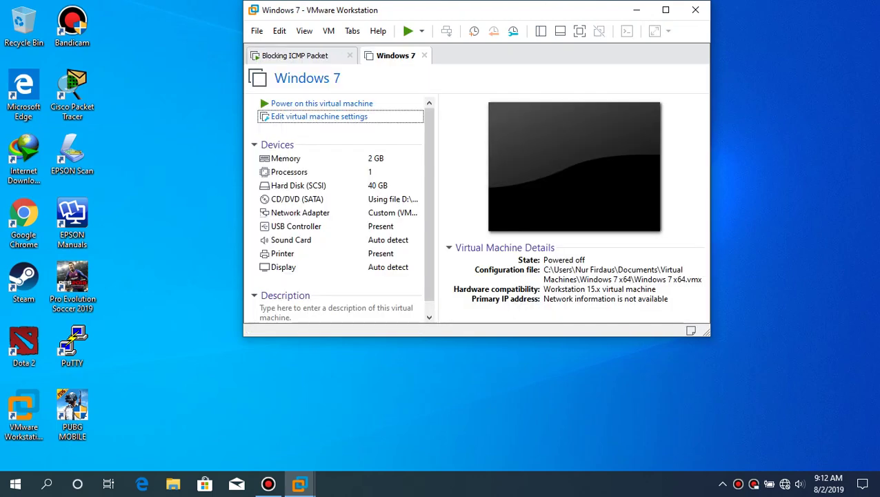
{"action": "key", "text": "ctrl+b"}
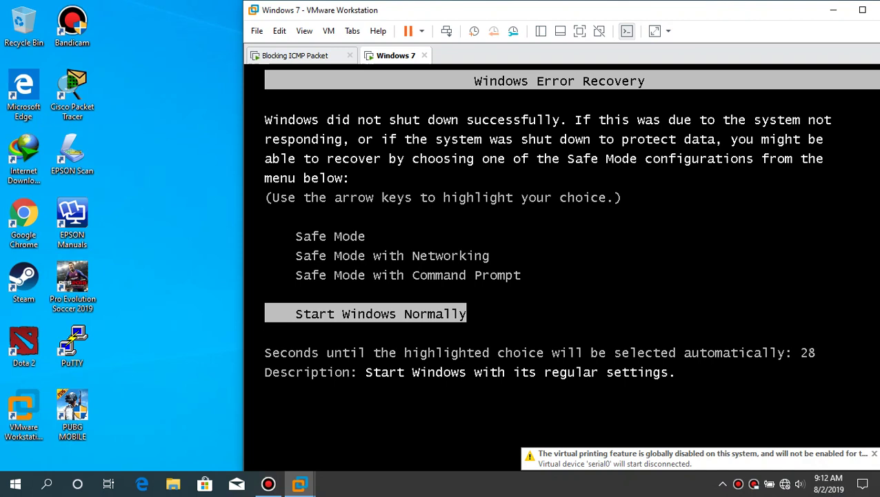
{"action": "key", "text": "Return"}
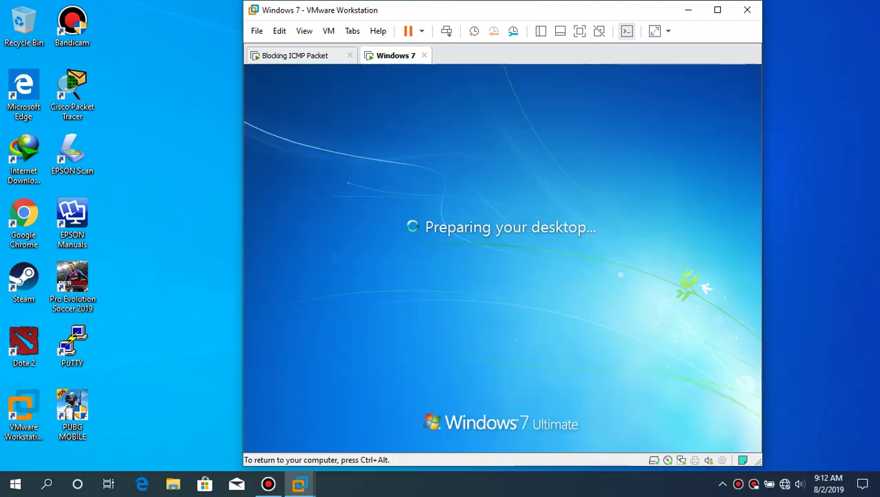
{"action": "key", "text": "ctrl+alt"}
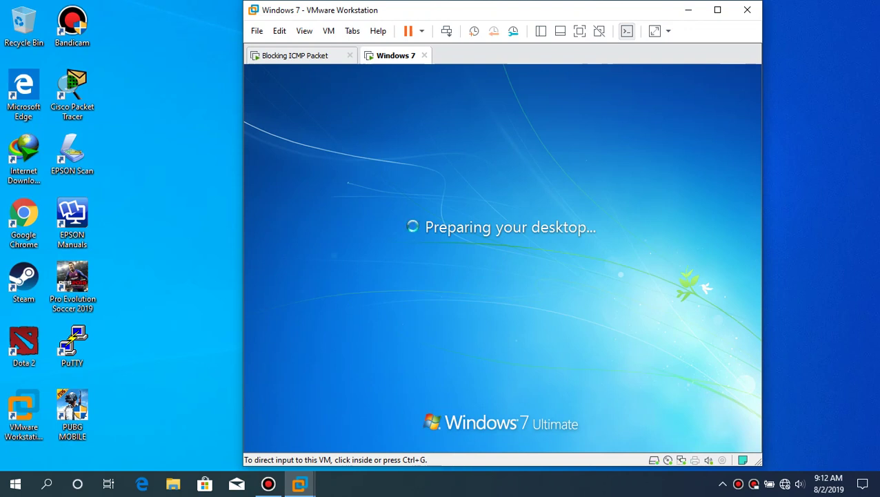
{"action": "key", "text": "ctrl+g"}
{"action": "key", "text": "ctrl+alt"}
{"action": "left_click_drag", "start_coordinate": [442, 23], "coordinate": [427, 23]}
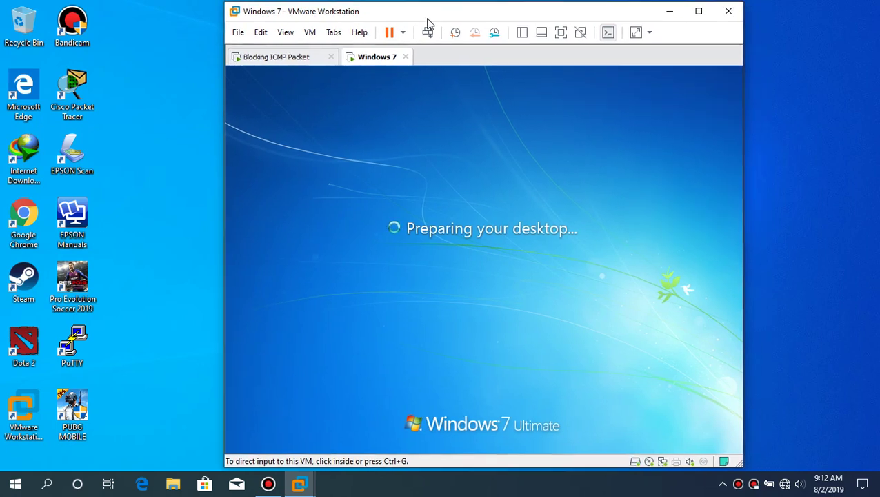
{"action": "key", "text": "ctrl+g"}
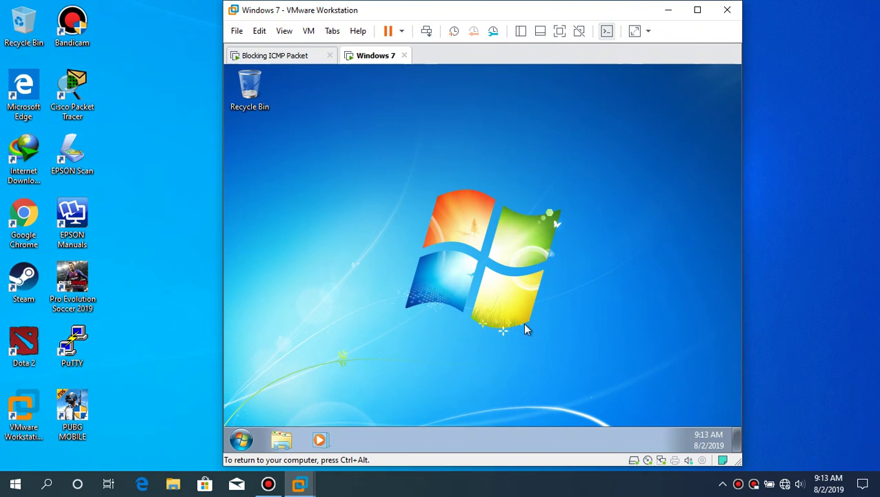
{"action": "key", "text": "ctrl+alt"}
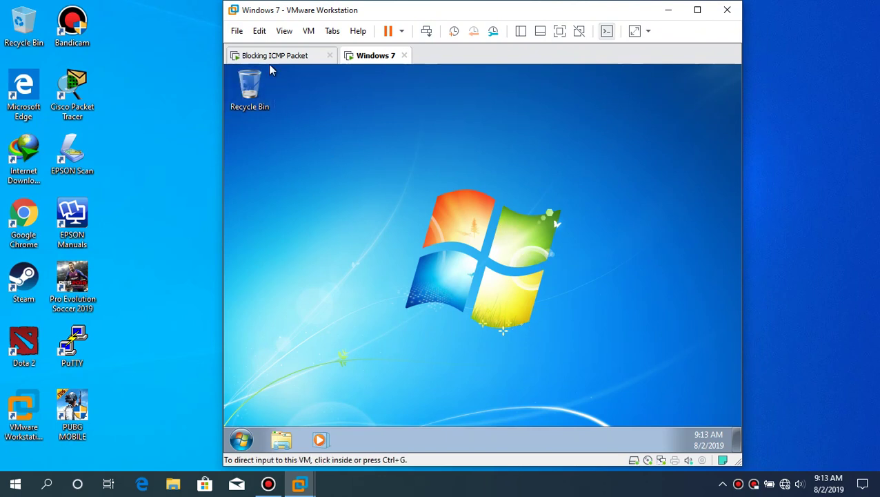
- Log in to the MikroTik router console as admin
{"action": "key", "text": "ctrl+Tab"}
{"action": "key", "text": "ctrl+g"}
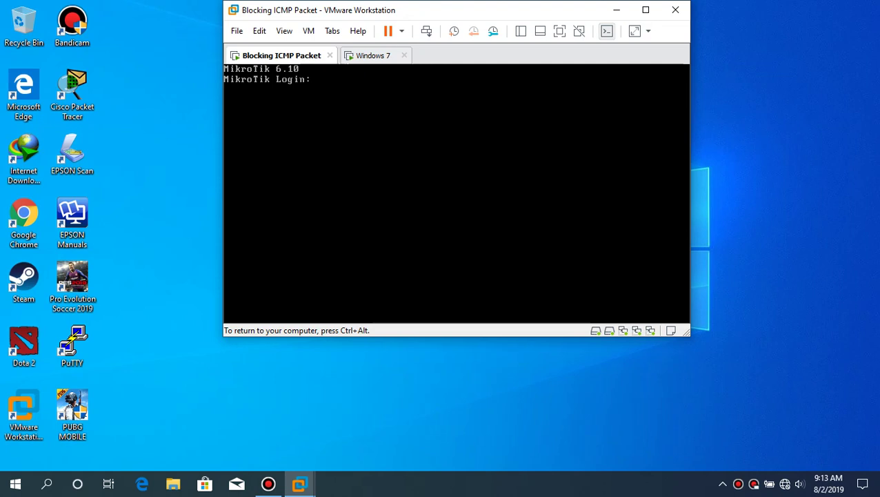
{"action": "type", "text": "admin"}
{"action": "key", "text": "Return"}
{"action": "key", "text": "Return"}
- Add the address 192.168.1.1/24 on interface ether2 with 'ip address add'
{"action": "type", "text": "ip add add a"}
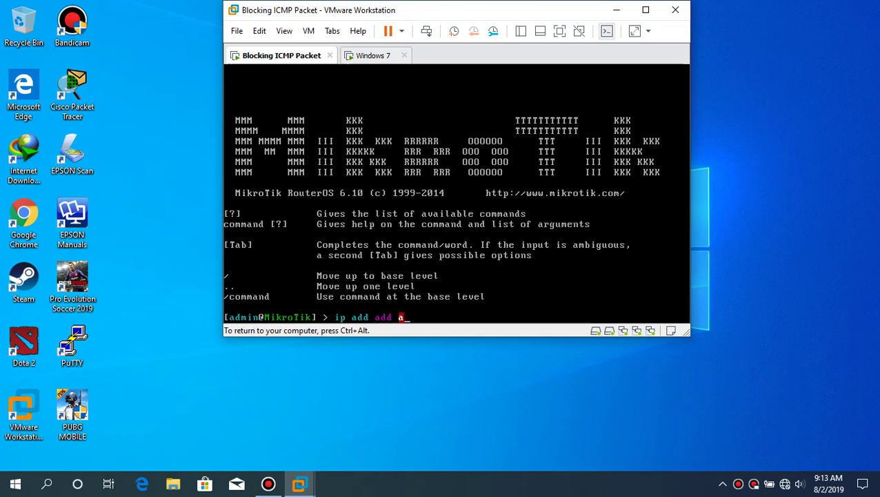
{"action": "key", "text": "Tab"}
{"action": "type", "text": "192.168.1.1"}
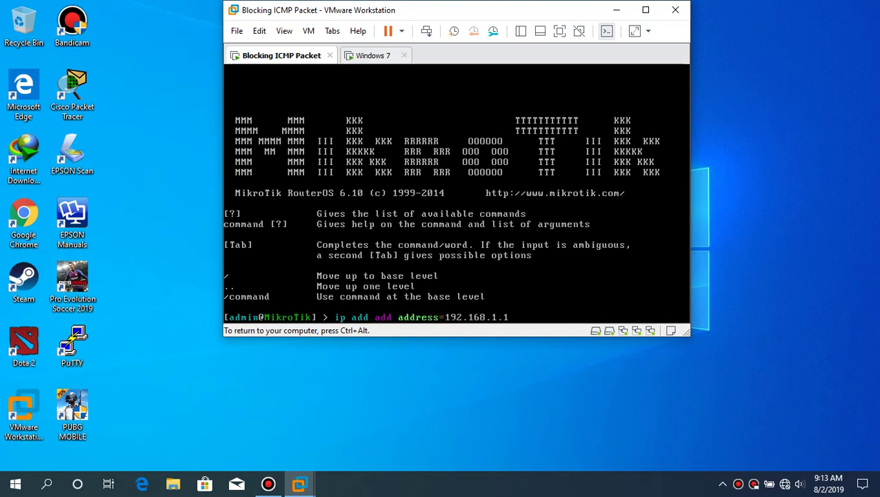
{"action": "type", "text": "/24 in"}
{"action": "key", "text": "Tab"}
{"action": "type", "text": "ether"}
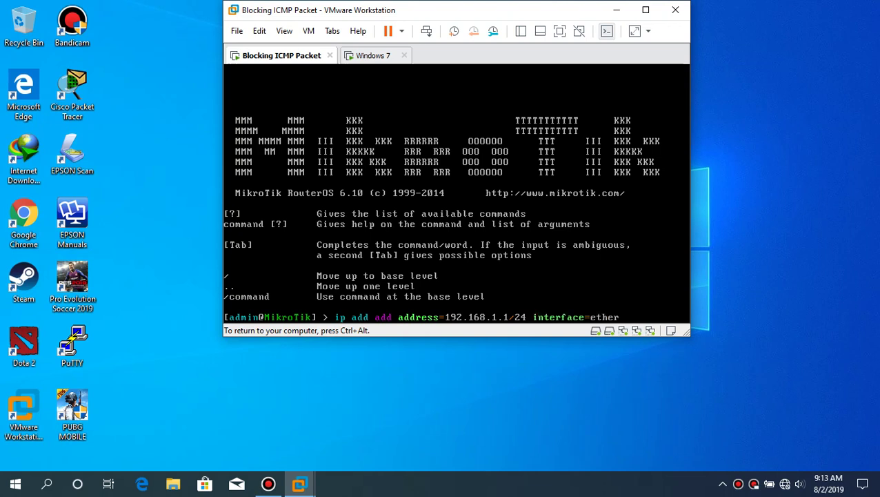
{"action": "type", "text": "2"}
{"action": "key", "text": "Return"}
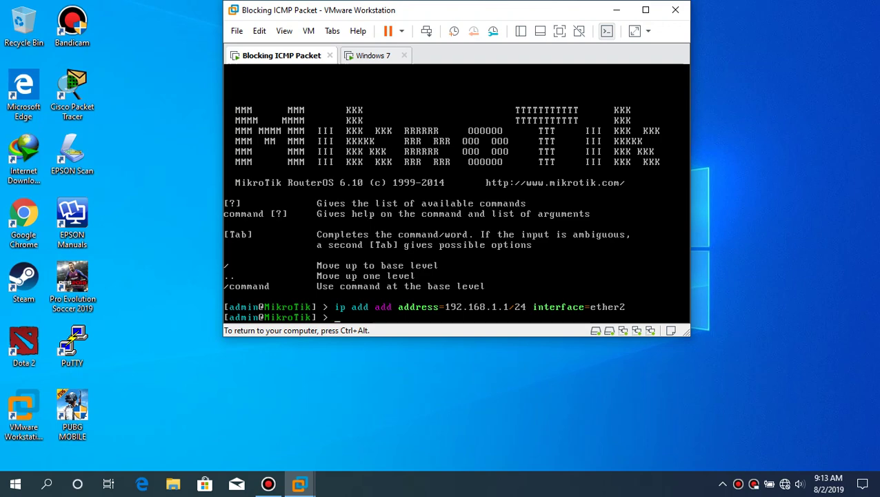
{"action": "key", "text": "ctrl+alt"}
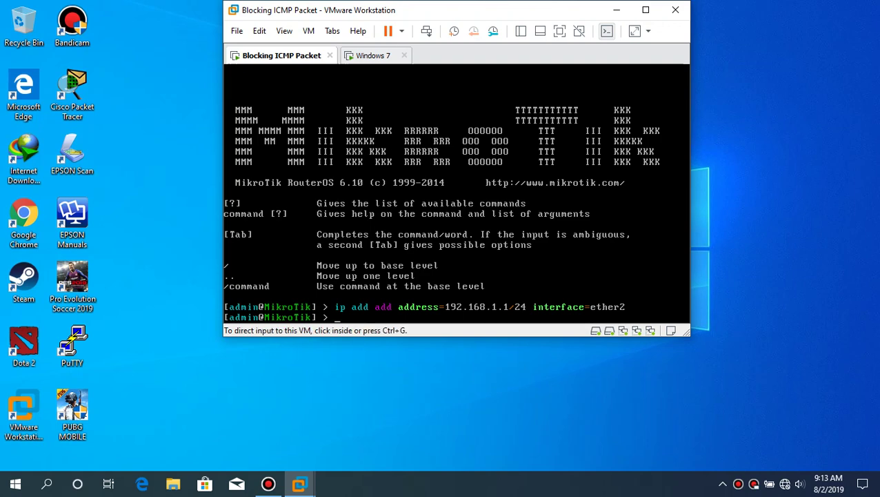
{"action": "left_click", "coordinate": [772, 465]}
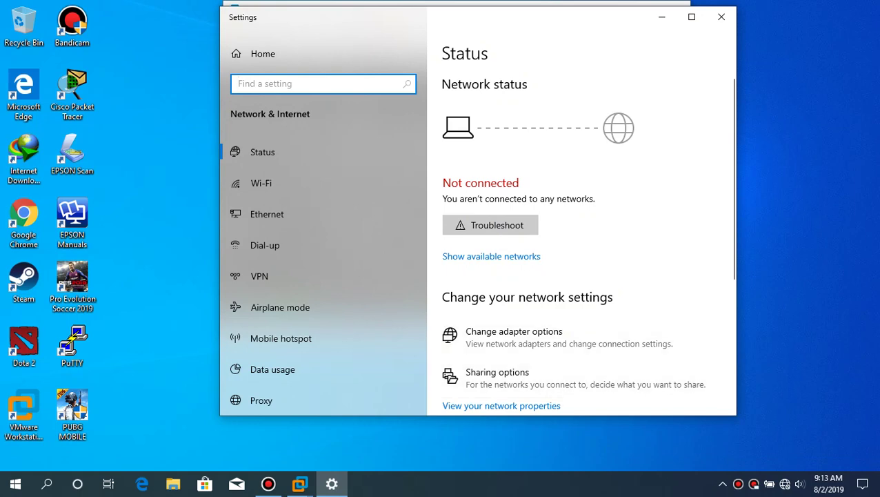
- Set the host VMnet1 adapter's IPv4 to 192.168.1.2, mask 255.255.255.0, gateway 192.168.1.1
{"action": "left_click", "coordinate": [514, 332]}
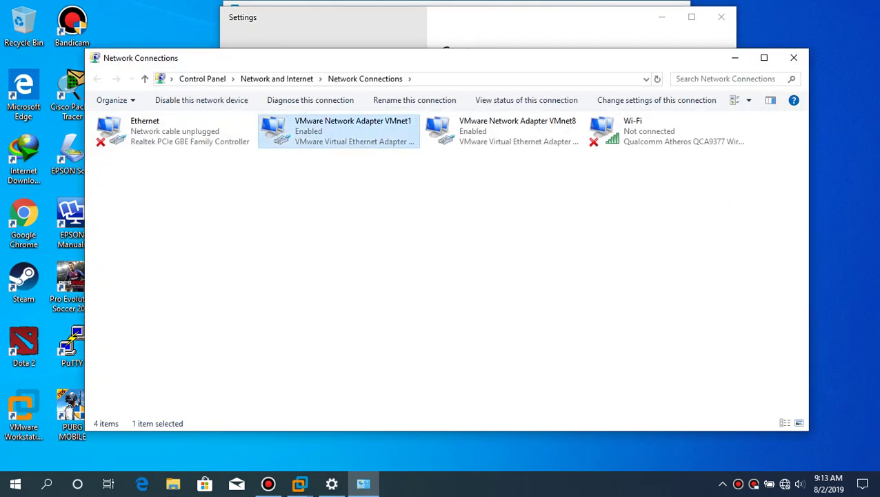
{"action": "right_click", "coordinate": [378, 139]}
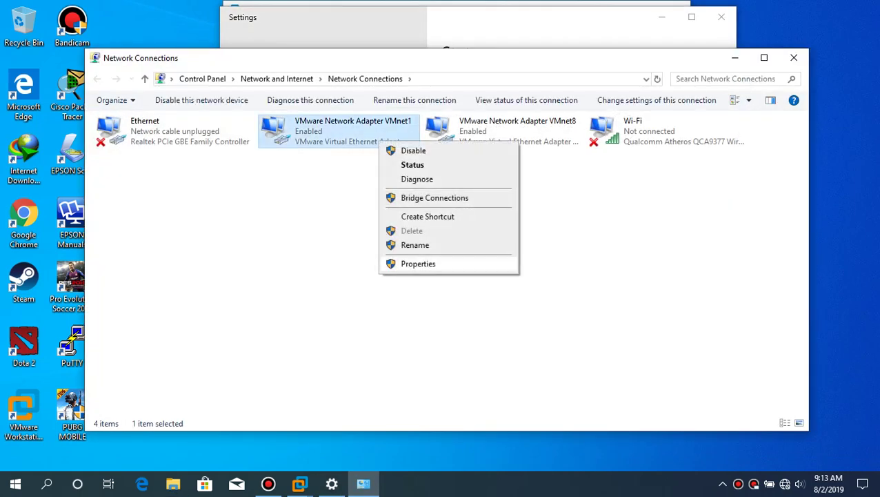
{"action": "left_click", "coordinate": [414, 262]}
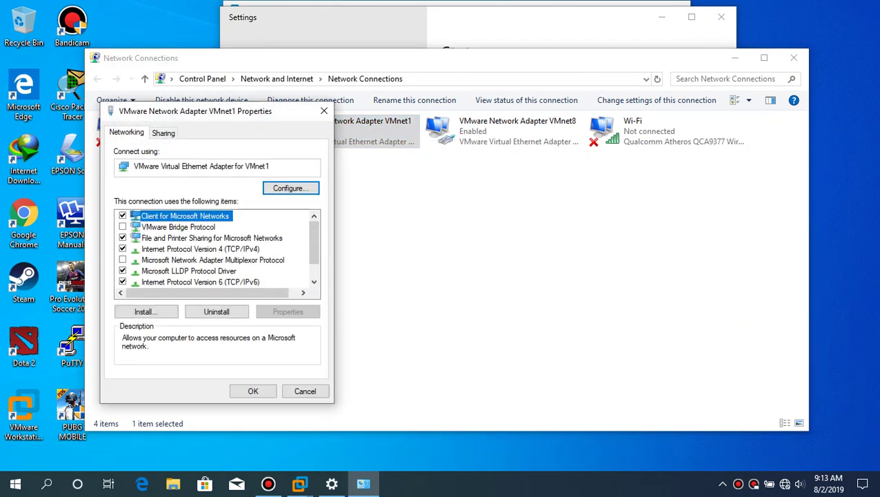
{"action": "double_click", "coordinate": [200, 248]}
{"action": "left_click", "coordinate": [146, 253]}
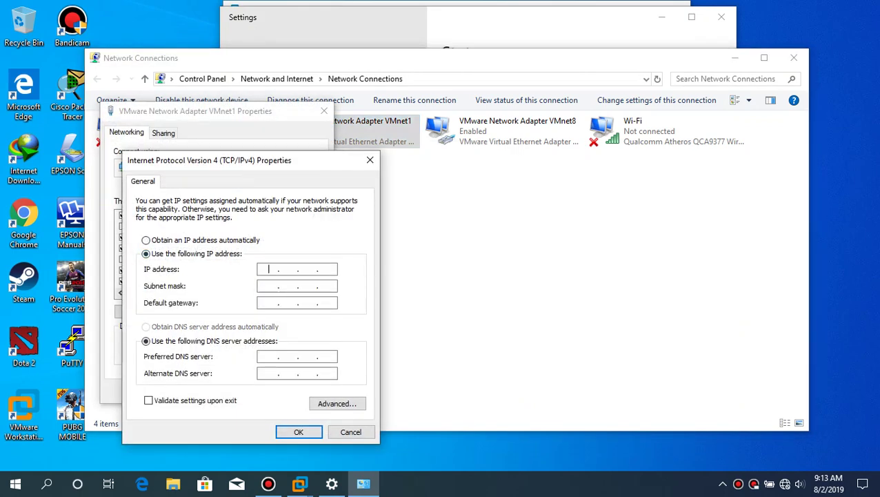
{"action": "type", "text": "192.1"}
{"action": "type", "text": "68."}
{"action": "type", "text": "1."}
{"action": "type", "text": "2"}
{"action": "key", "text": "Tab"}
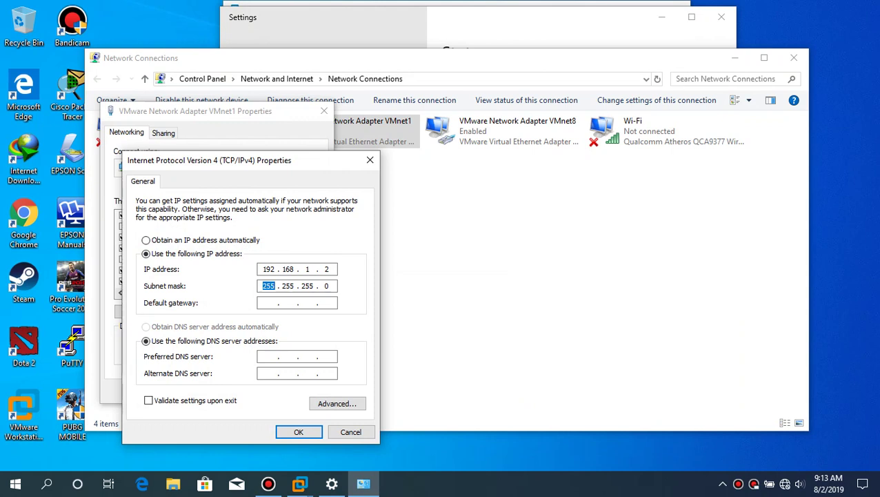
{"action": "left_click", "coordinate": [269, 302]}
{"action": "type", "text": "192 . 168 . 1 . 1"}
{"action": "key", "text": "Return"}
{"action": "key", "text": "Return"}
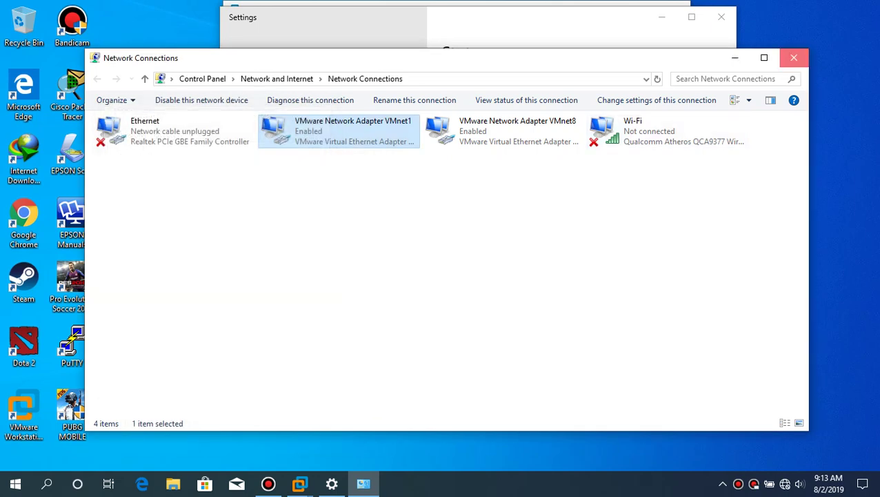
{"action": "left_click", "coordinate": [794, 57]}
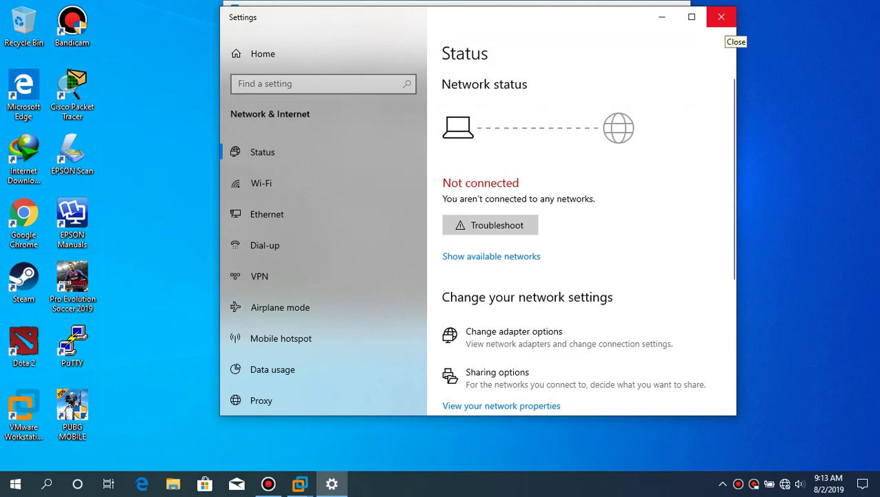
{"action": "left_click", "coordinate": [720, 16]}
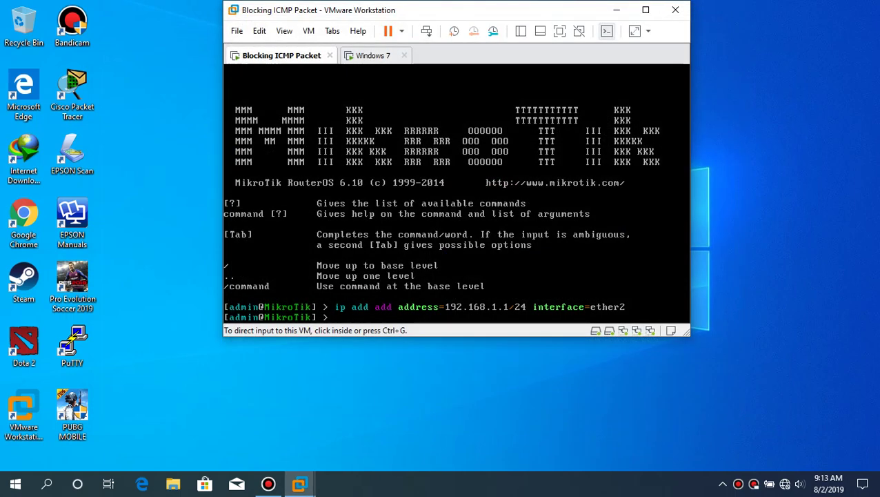
- Open the Local Area Connection properties inside the Windows 7 guest
{"action": "left_click", "coordinate": [373, 56]}
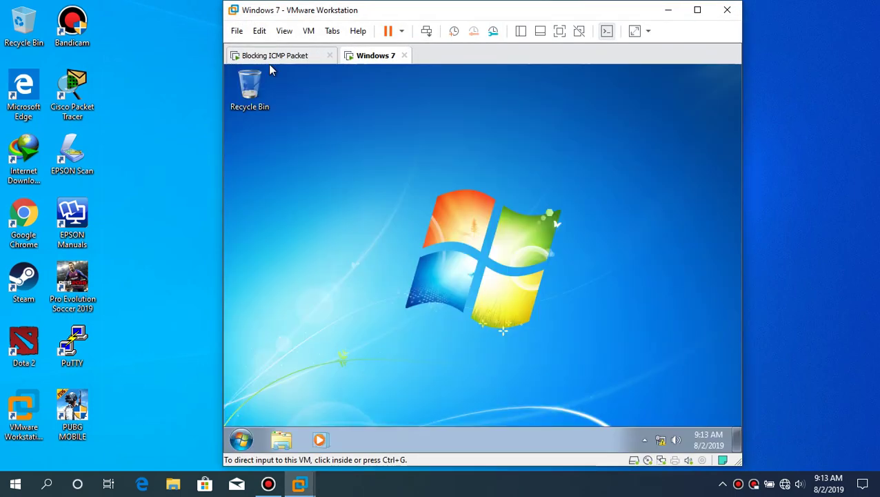
{"action": "left_click", "coordinate": [635, 357]}
{"action": "key", "text": "ctrl+alt"}
{"action": "right_click", "coordinate": [660, 440]}
{"action": "left_click", "coordinate": [662, 431]}
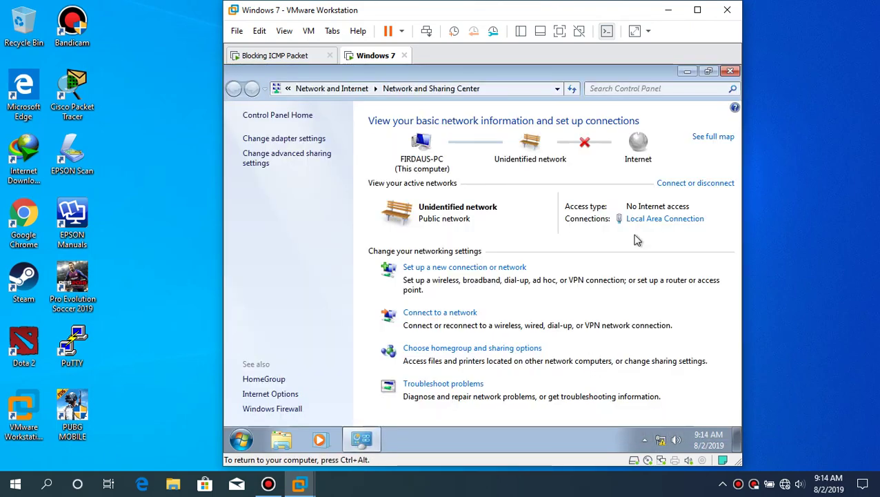
{"action": "left_click", "coordinate": [650, 222]}
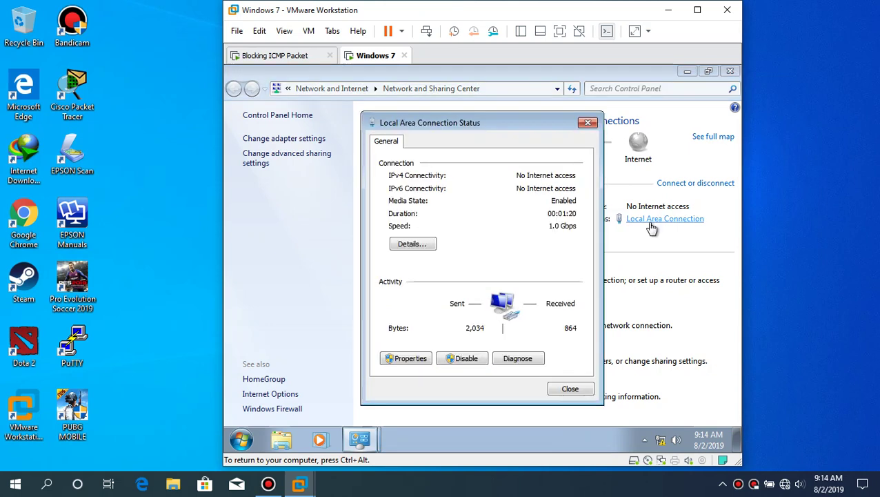
{"action": "left_click", "coordinate": [407, 359]}
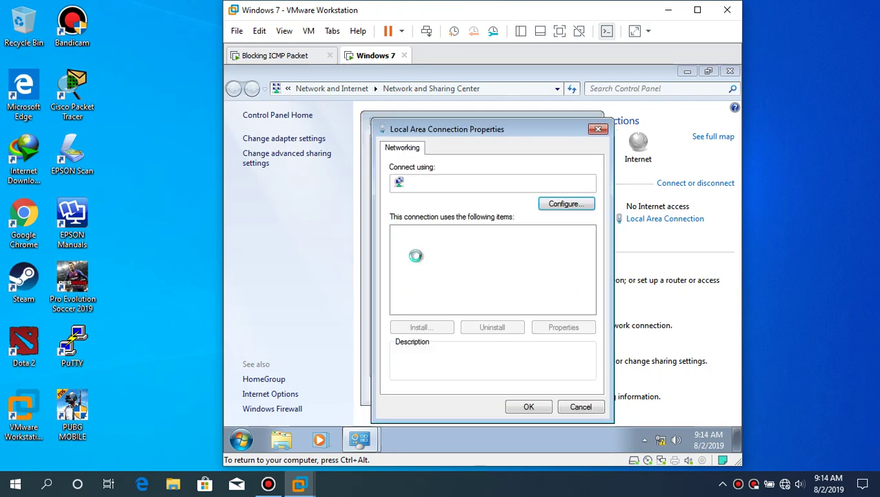
- Set the IPv4 address to 192.168.1.3, mask 255.255.255.0, gateway 192.168.1.1
{"action": "double_click", "coordinate": [462, 275]}
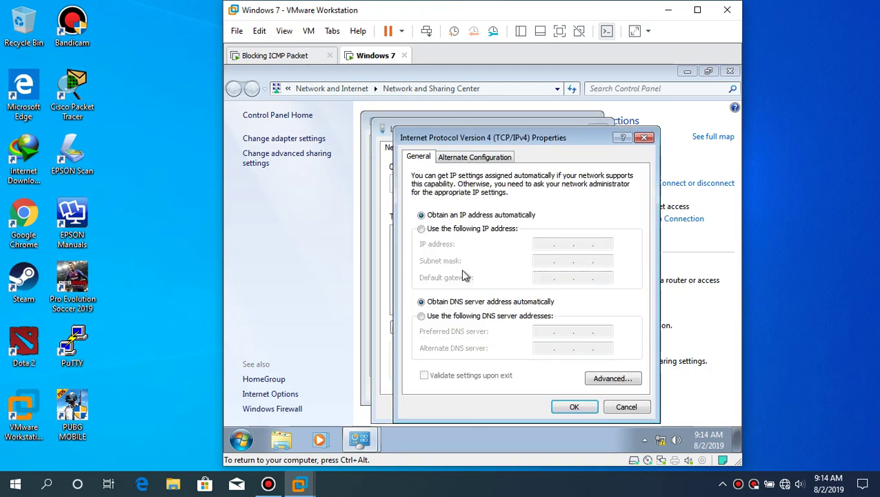
{"action": "left_click", "coordinate": [487, 230]}
{"action": "left_click", "coordinate": [552, 243]}
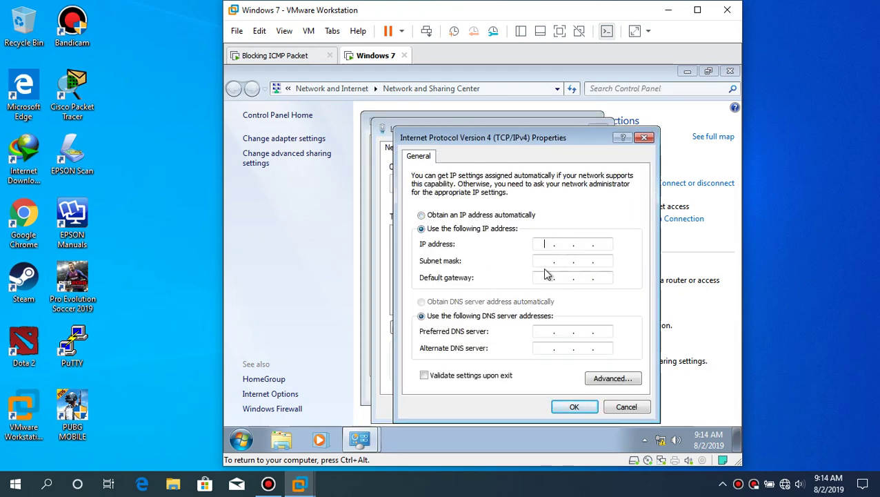
{"action": "type", "text": "192.168.1.3"}
{"action": "key", "text": "Tab"}
{"action": "key", "text": "Tab"}
{"action": "type", "text": "192 . 168 . "}
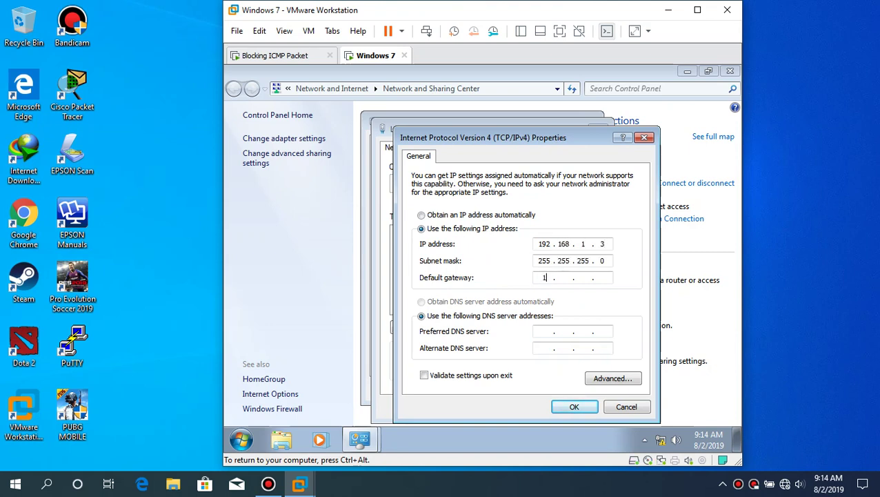
{"action": "type", "text": "1 . 1"}
{"action": "left_click", "coordinate": [572, 407]}
{"action": "left_click", "coordinate": [537, 406]}
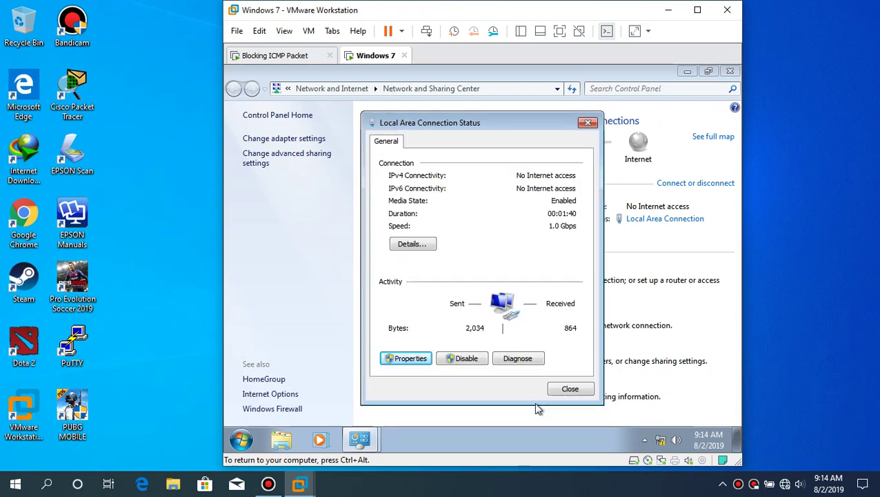
{"action": "left_click", "coordinate": [566, 389]}
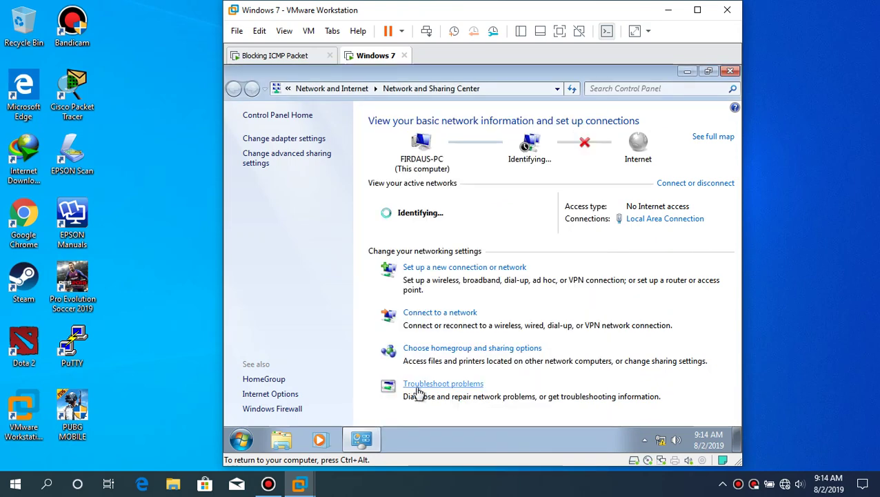
- Dismiss the network location prompt and turn Windows Firewall off for home and public networks
{"action": "left_click", "coordinate": [294, 395]}
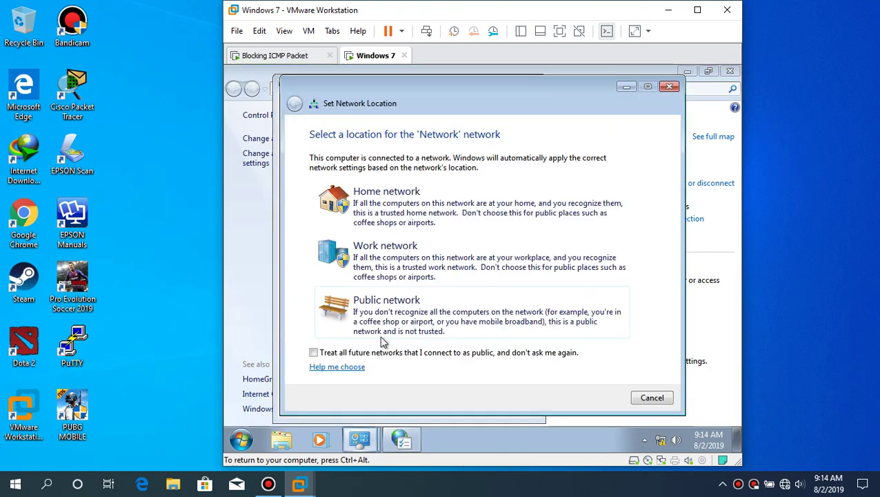
{"action": "left_click", "coordinate": [668, 86]}
{"action": "left_click", "coordinate": [529, 86]}
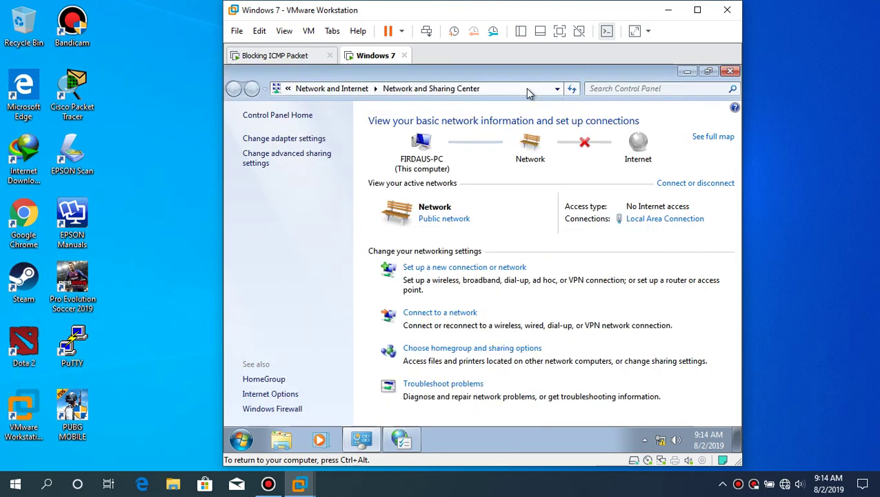
{"action": "left_click", "coordinate": [286, 408]}
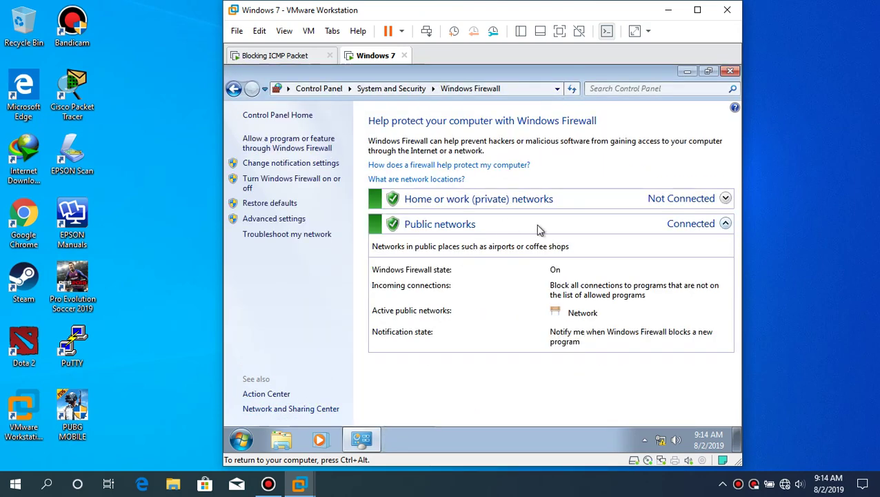
{"action": "left_click", "coordinate": [304, 180]}
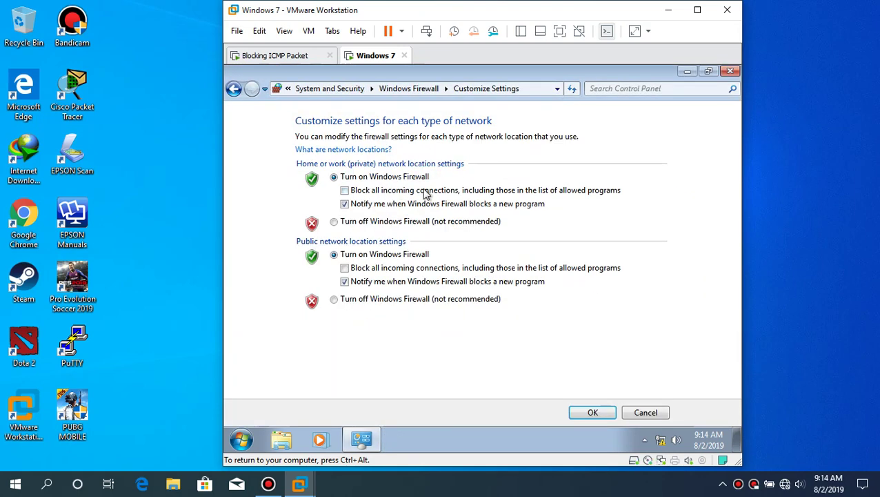
{"action": "left_click", "coordinate": [383, 222]}
{"action": "left_click", "coordinate": [381, 300]}
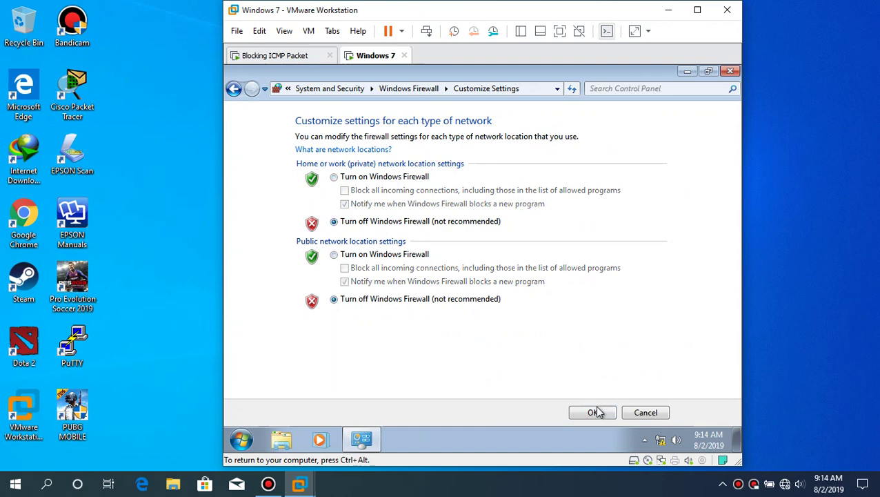
{"action": "left_click", "coordinate": [595, 412]}
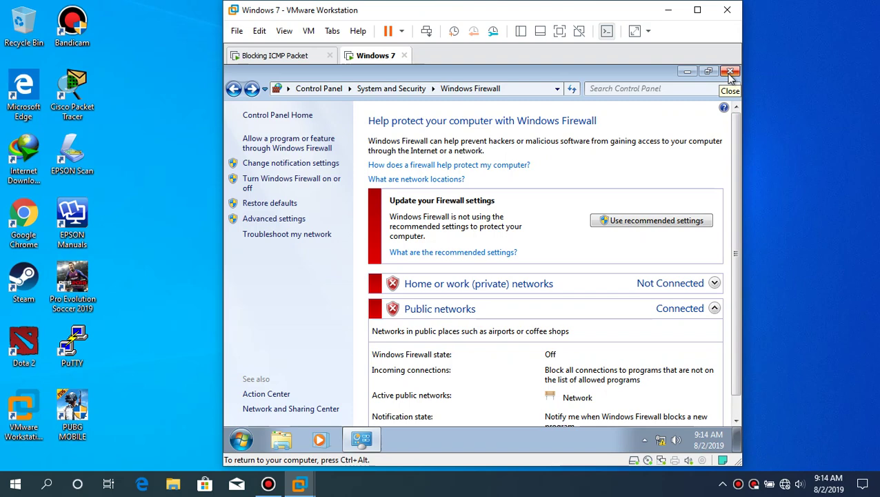
{"action": "left_click", "coordinate": [731, 74]}
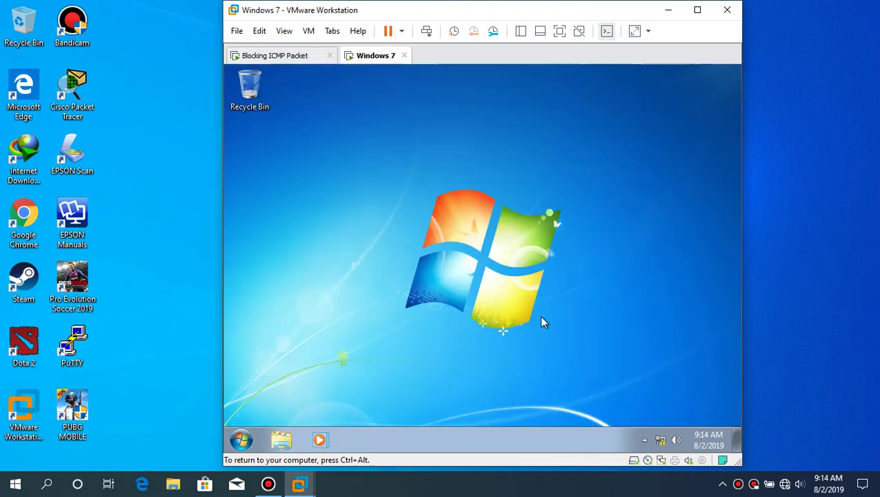
- Browse to Entertaiment (D:) > School in File Explorer and launch Winbox 3.18
{"action": "left_click", "coordinate": [307, 58]}
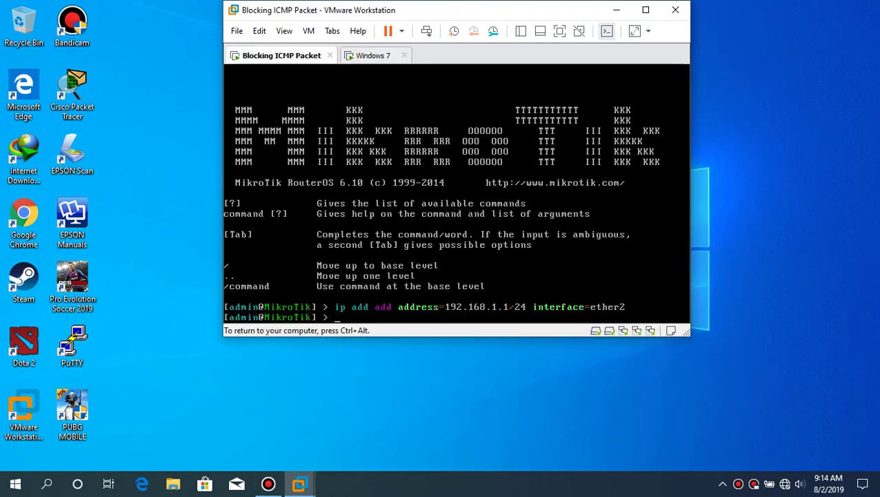
{"action": "key", "text": "ctrl+alt"}
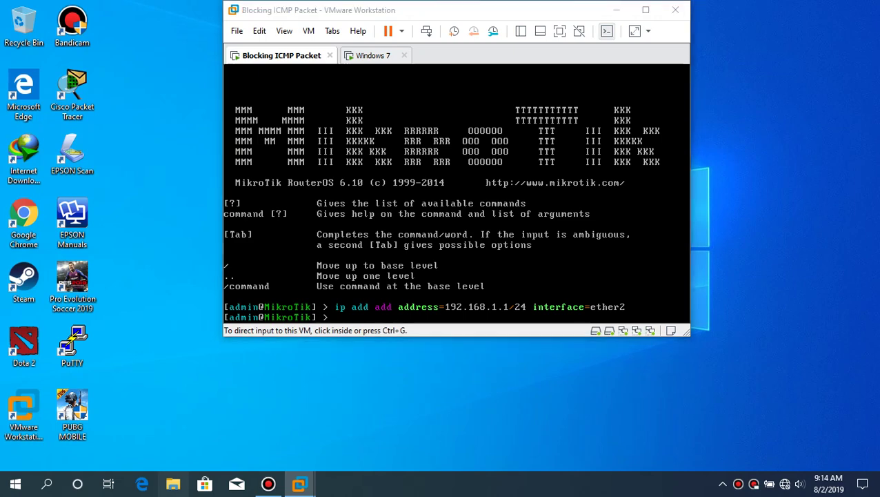
{"action": "left_click", "coordinate": [174, 484]}
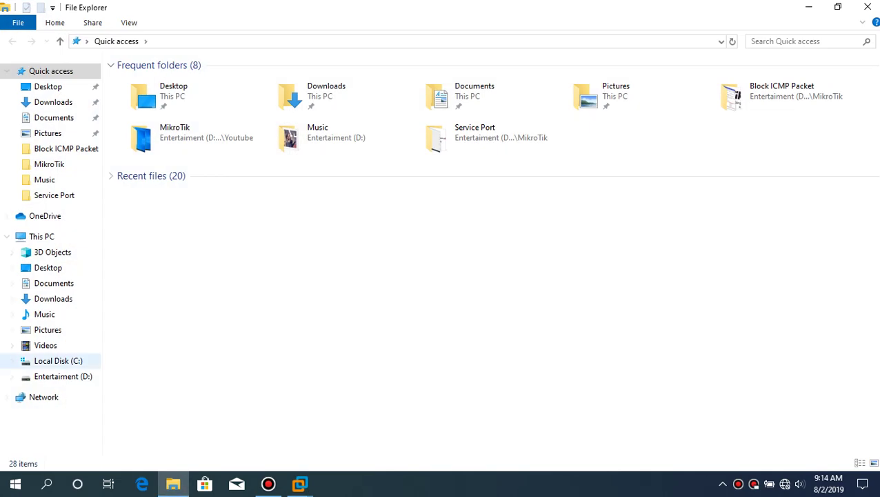
{"action": "left_click", "coordinate": [63, 376]}
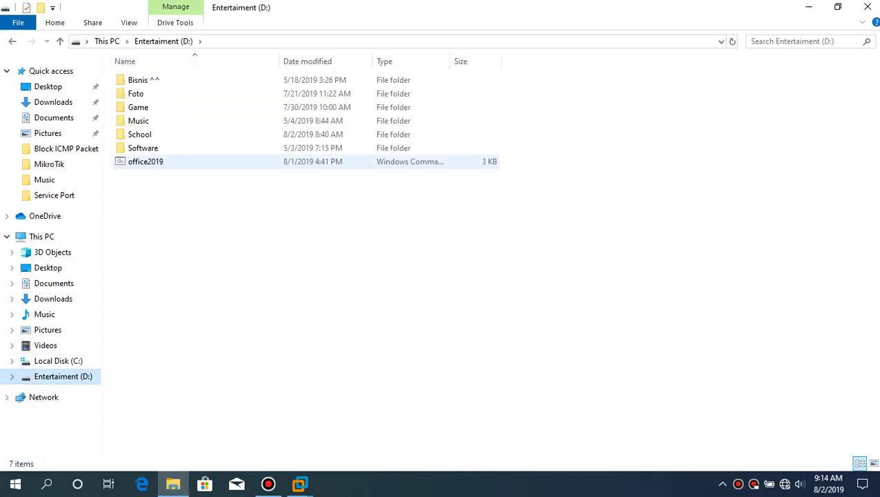
{"action": "double_click", "coordinate": [142, 133]}
{"action": "double_click", "coordinate": [149, 188]}
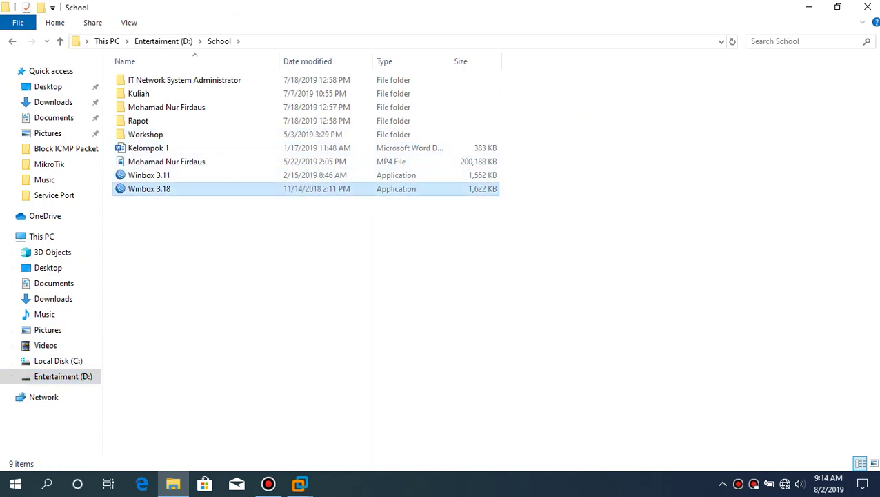
- Connect Winbox as admin to the router at 192.168.1.1 and maximize the window
{"action": "left_click", "coordinate": [867, 7]}
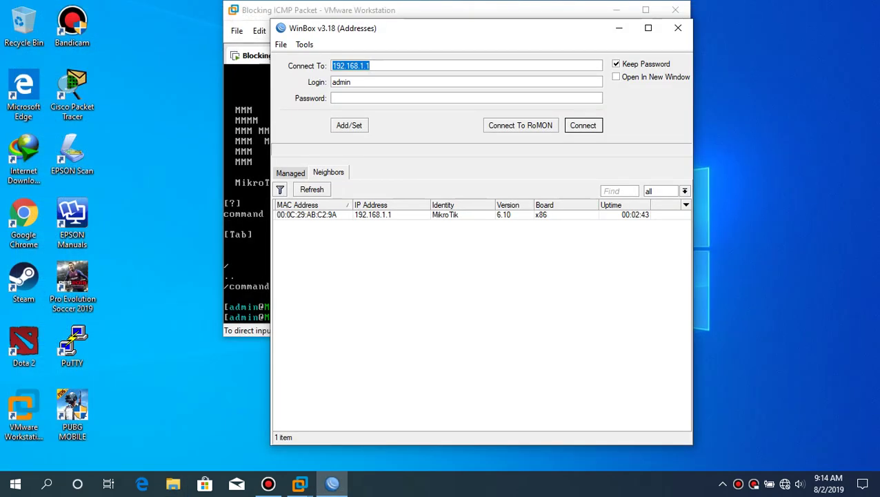
{"action": "left_click", "coordinate": [372, 215]}
{"action": "key", "text": "Return"}
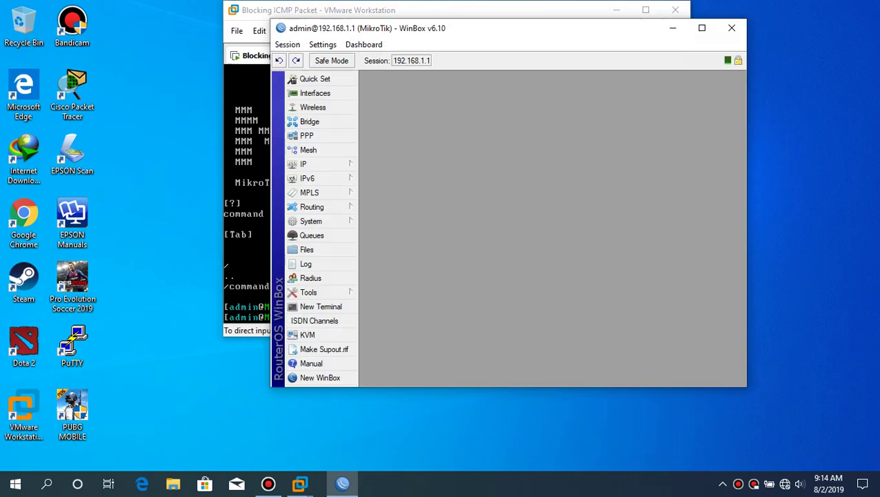
{"action": "left_click_drag", "start_coordinate": [501, 35], "coordinate": [498, 51]}
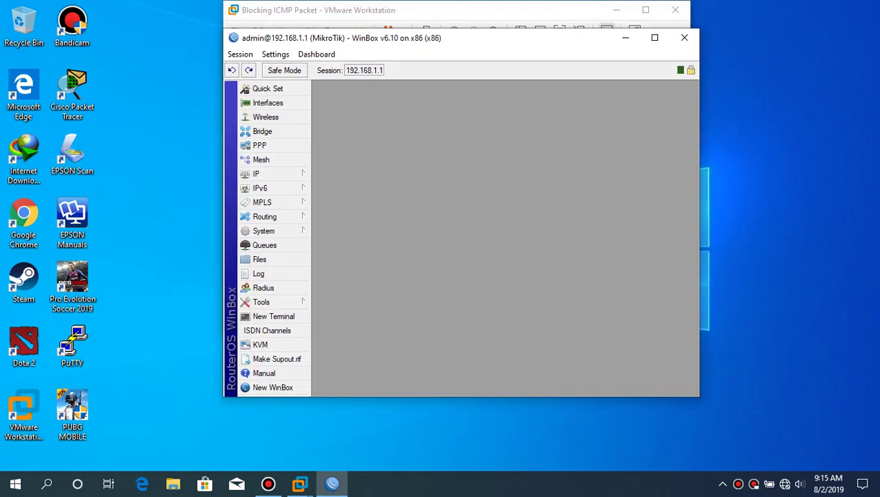
{"action": "left_click", "coordinate": [653, 38]}
- Check IP > Addresses lists 192.168.1.1/24 on ether2, then reopen the IP menu
{"action": "left_click", "coordinate": [32, 141]}
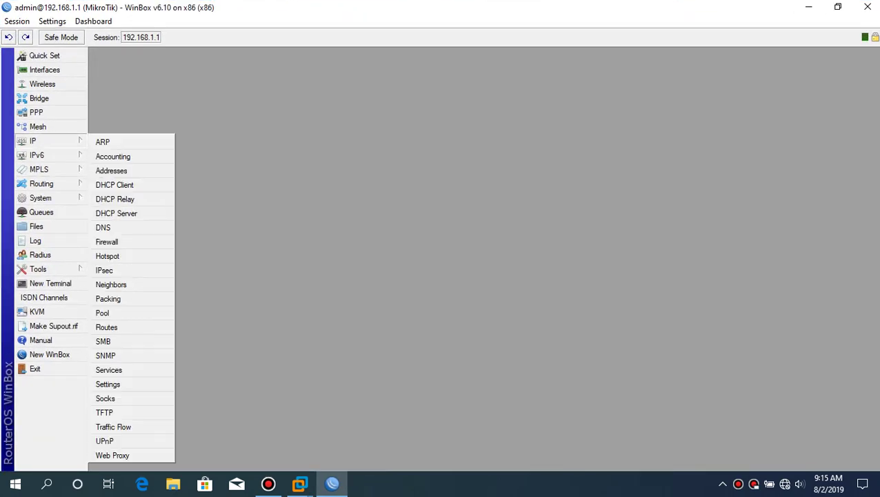
{"action": "left_click", "coordinate": [114, 169]}
{"action": "left_click", "coordinate": [434, 181]}
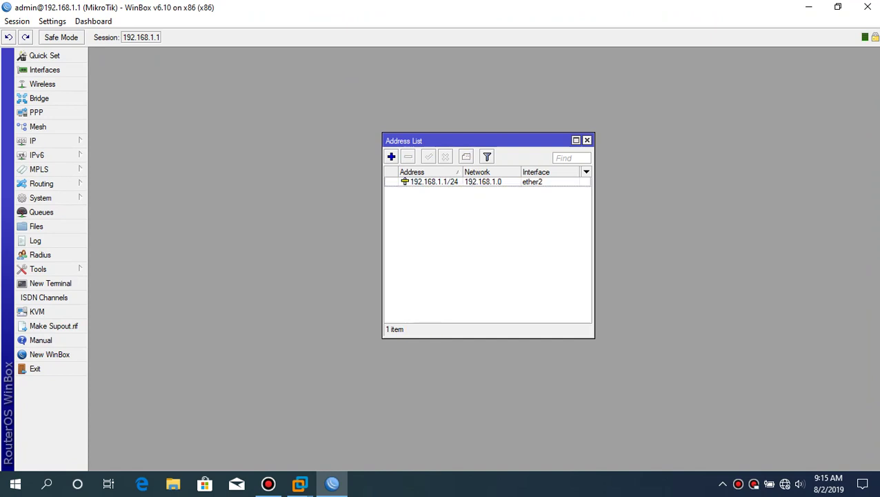
{"action": "left_click", "coordinate": [587, 140]}
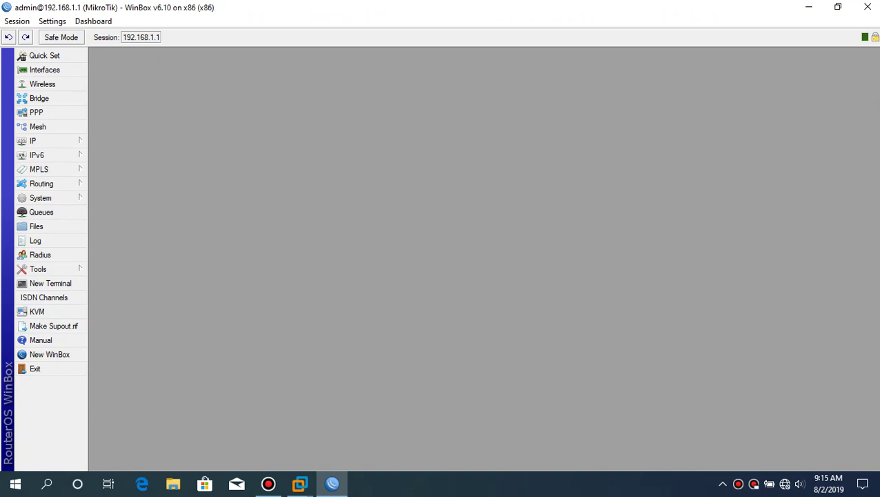
{"action": "left_click", "coordinate": [32, 140]}
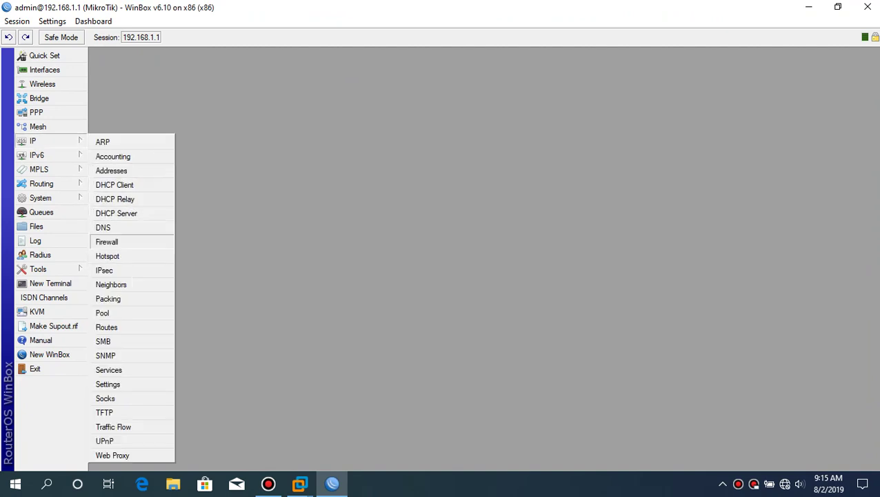
- Start a new firewall filter rule with chain input and protocol icmp
{"action": "left_click", "coordinate": [111, 240]}
{"action": "left_click", "coordinate": [287, 119]}
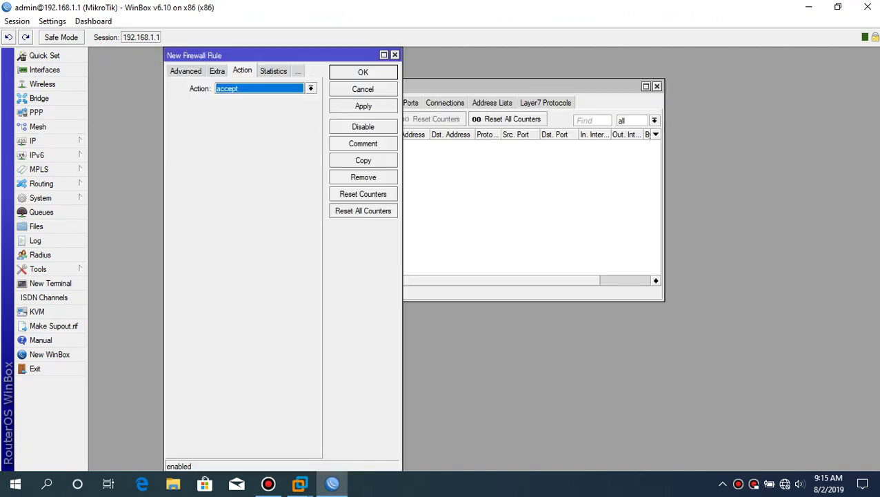
{"action": "left_click", "coordinate": [185, 71]}
{"action": "left_click", "coordinate": [181, 70]}
{"action": "left_click_drag", "start_coordinate": [276, 56], "coordinate": [385, 64]}
{"action": "left_click", "coordinate": [417, 97]}
{"action": "key", "text": "Down"}
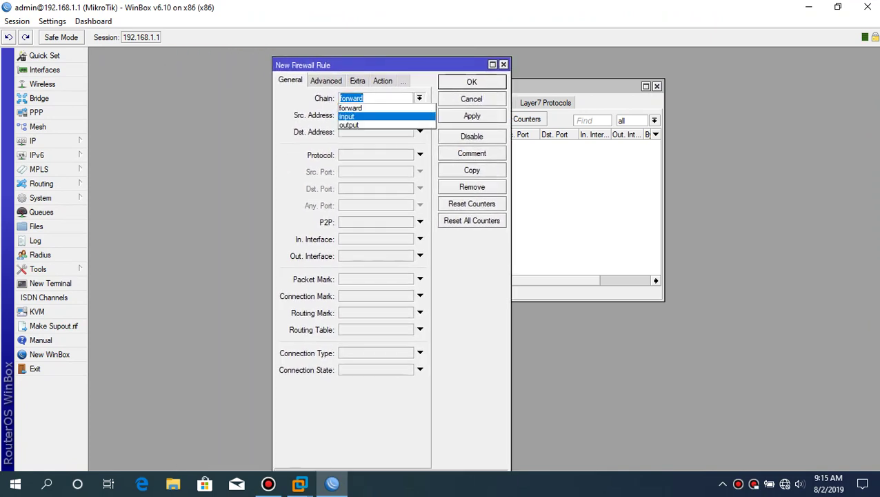
{"action": "key", "text": "Return"}
{"action": "left_click", "coordinate": [420, 155]}
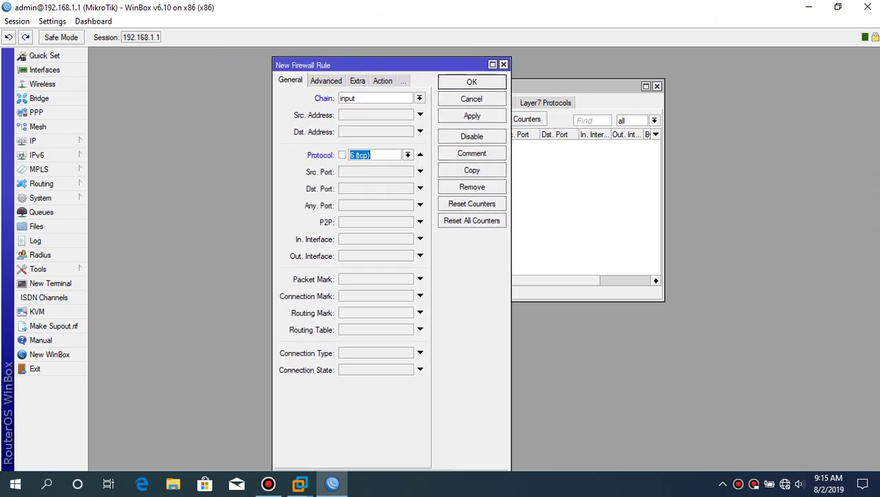
{"action": "left_click", "coordinate": [419, 154]}
{"action": "key", "text": "Up"}
{"action": "key", "text": "Up"}
{"action": "key", "text": "Return"}
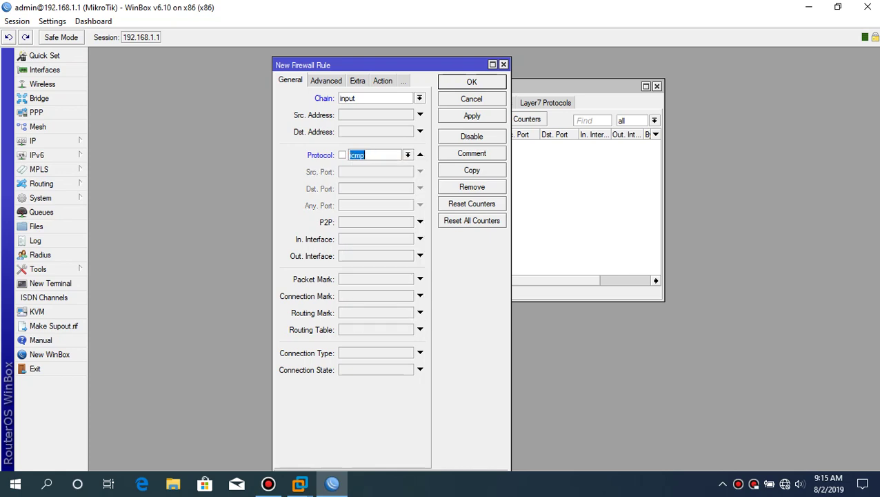
- Set in-interface ether2, connection state established and action accept, then save the rule
{"action": "left_click", "coordinate": [420, 238]}
{"action": "left_click", "coordinate": [420, 238]}
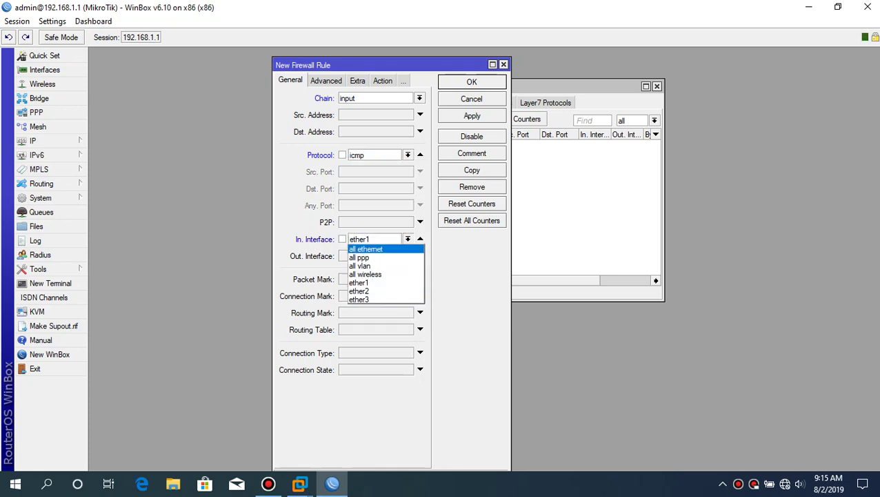
{"action": "key", "text": "Down"}
{"action": "key", "text": "Return"}
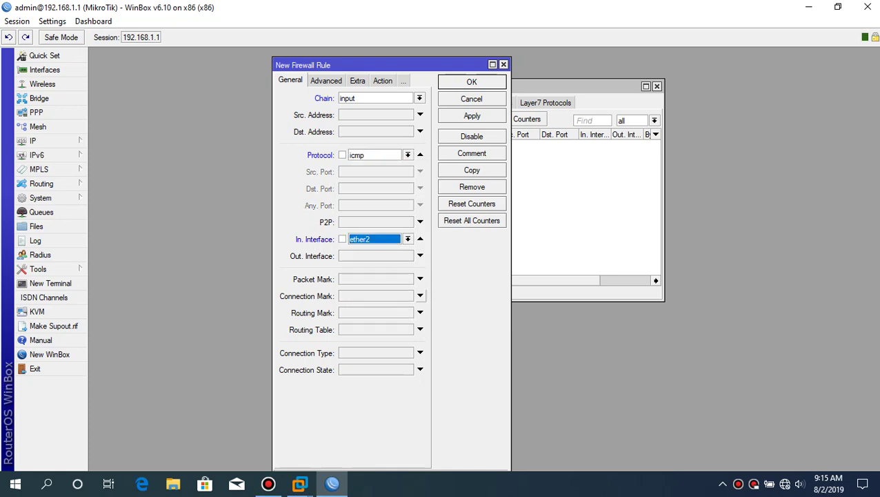
{"action": "left_click", "coordinate": [420, 369]}
{"action": "left_click", "coordinate": [420, 369]}
{"action": "key", "text": "Down"}
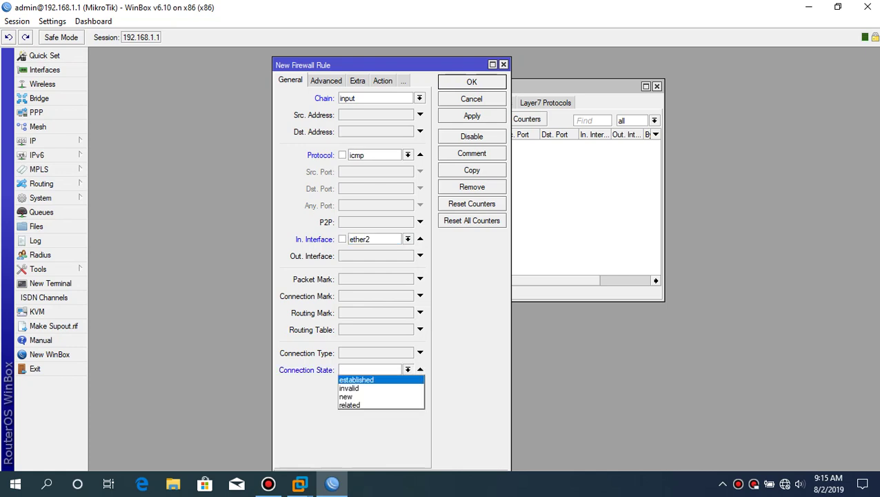
{"action": "key", "text": "Return"}
{"action": "left_click", "coordinate": [365, 98]}
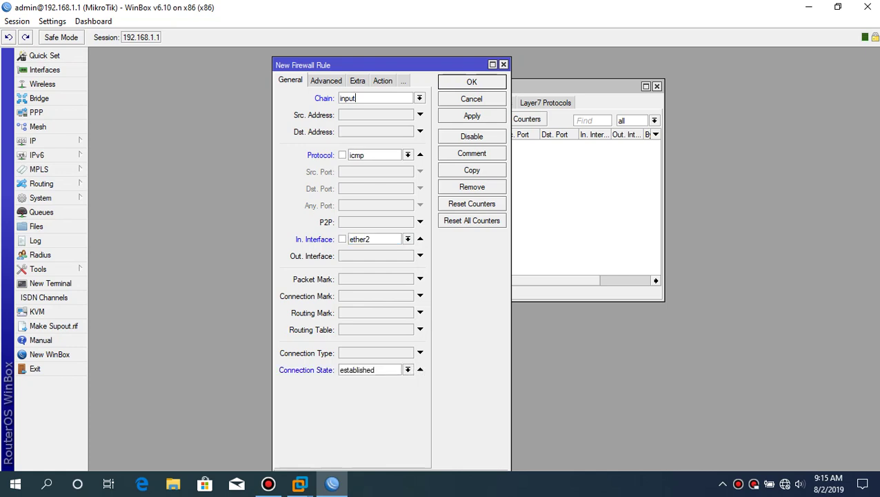
{"action": "left_click", "coordinate": [383, 81]}
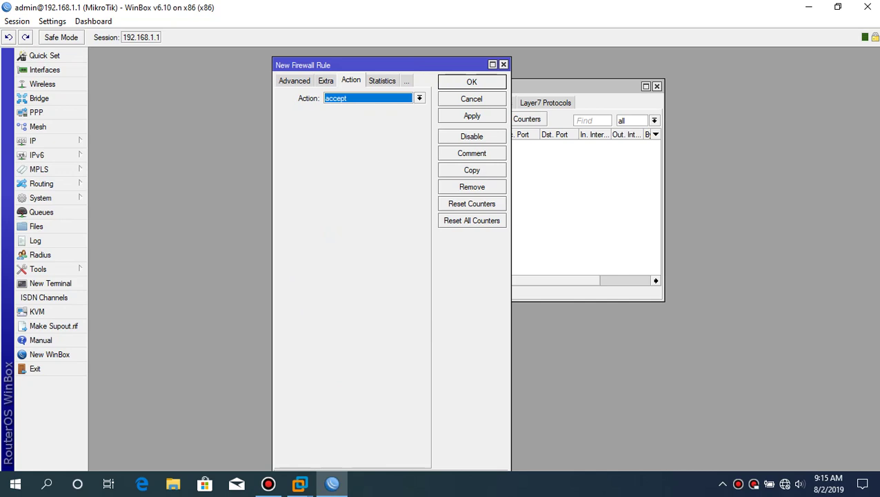
{"action": "left_click", "coordinate": [418, 98]}
{"action": "key", "text": "Return"}
{"action": "key", "text": "Return"}
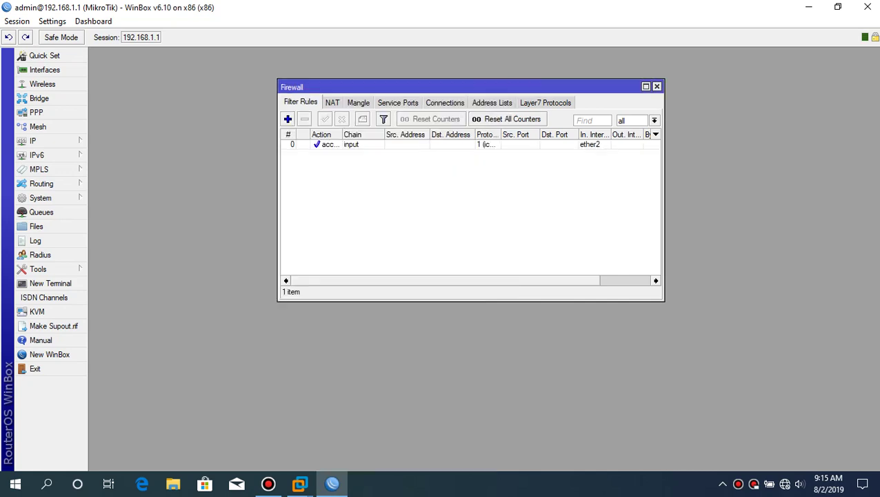
- Add a second rule with chain input, protocol icmp and in-interface ether2
{"action": "left_click", "coordinate": [288, 118]}
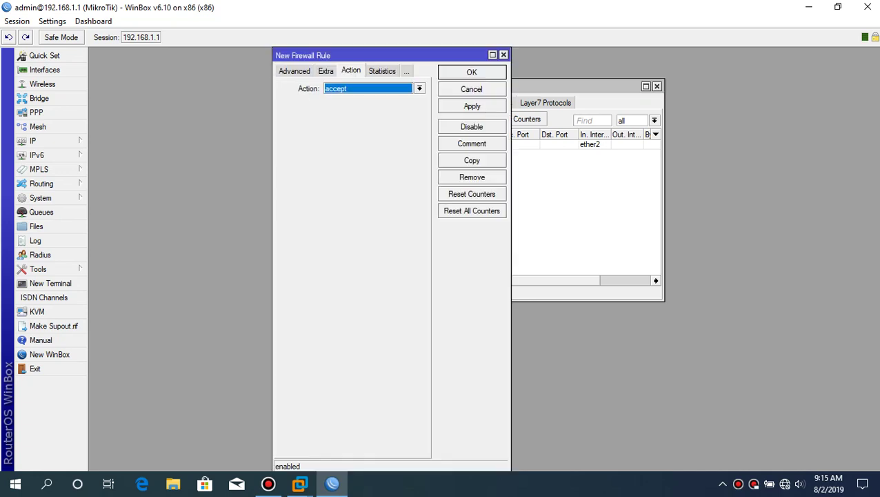
{"action": "key", "text": "alt+Down"}
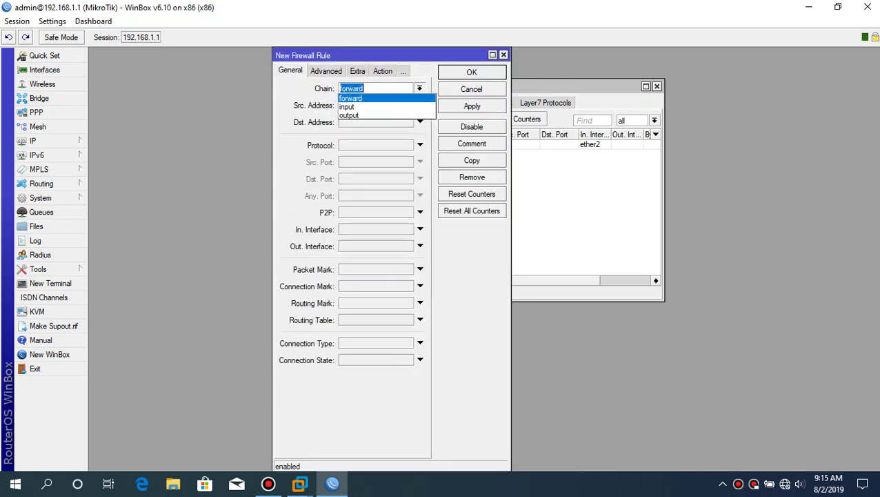
{"action": "key", "text": "Down"}
{"action": "key", "text": "Return"}
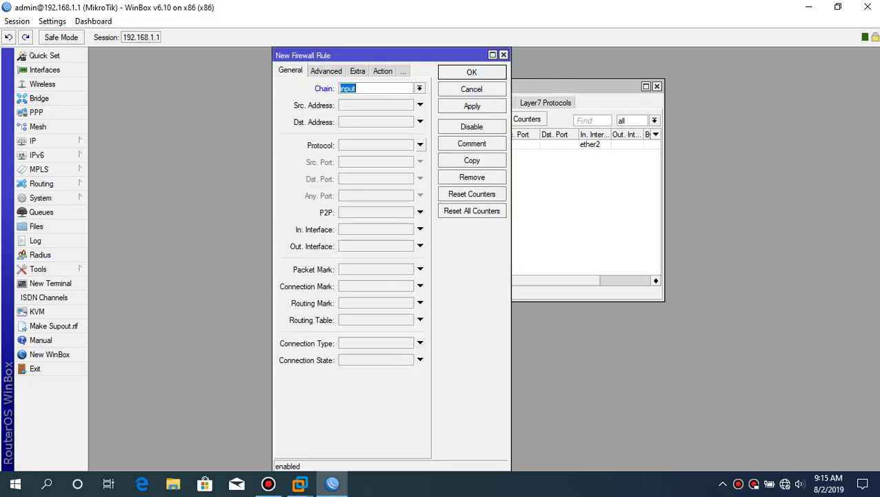
{"action": "key", "text": "Tab"}
{"action": "key", "text": "Tab"}
{"action": "key", "text": "Tab"}
{"action": "key", "text": "alt+Down"}
{"action": "key", "text": "Return"}
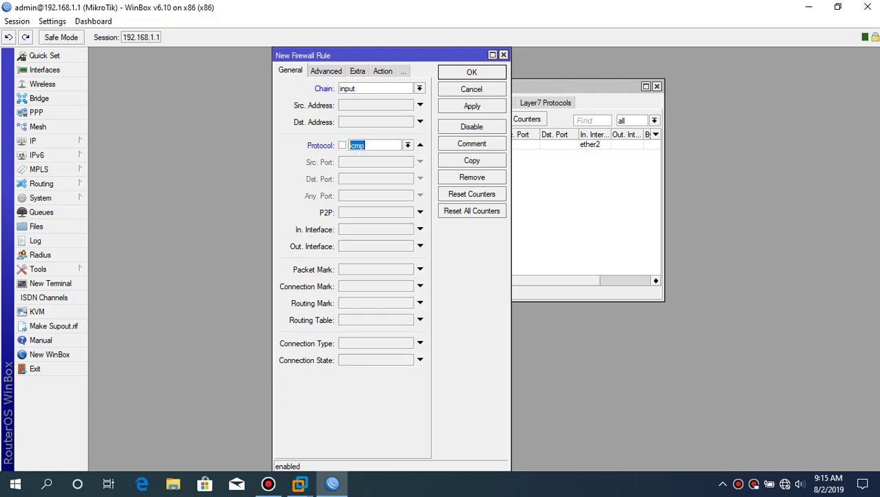
{"action": "key", "text": "Tab"}
{"action": "key", "text": "Tab"}
{"action": "key", "text": "alt+Down"}
{"action": "key", "text": "Up"}
{"action": "key", "text": "Up"}
{"action": "key", "text": "Up"}
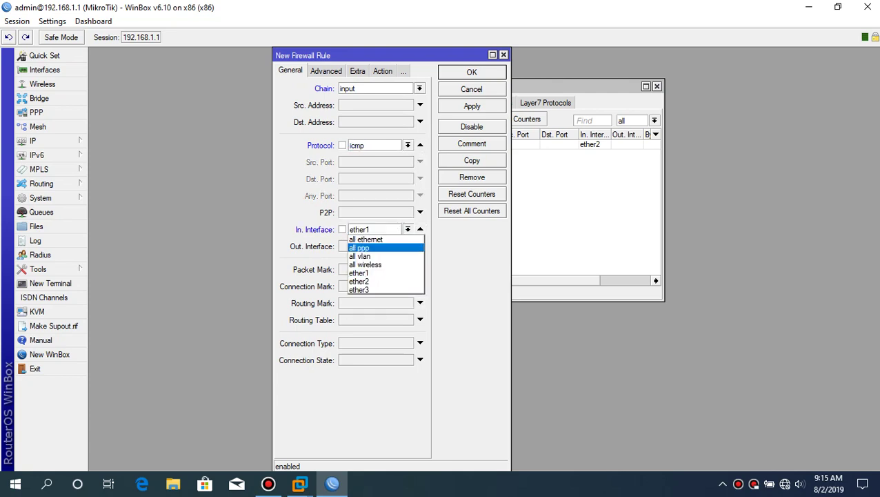
{"action": "key", "text": "Down"}
{"action": "key", "text": "Down"}
{"action": "key", "text": "Down"}
{"action": "key", "text": "Down"}
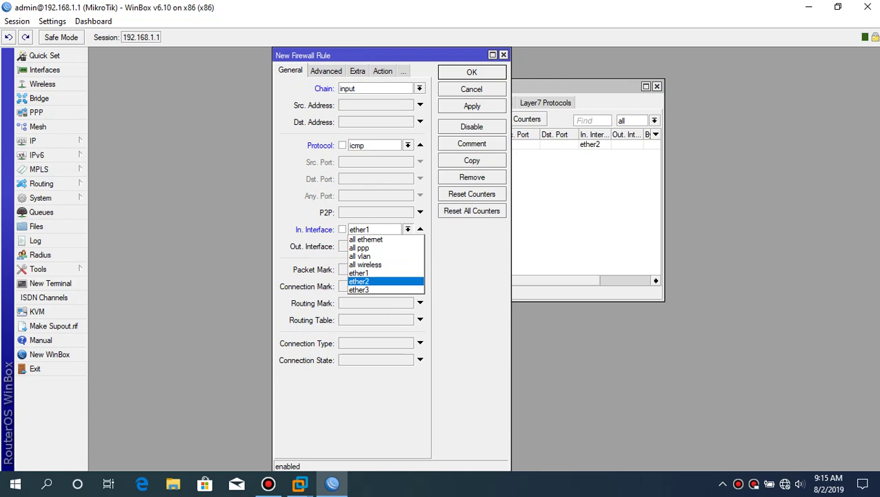
{"action": "key", "text": "Return"}
- Set the second rule's action to drop, save it, and close the firewall list
{"action": "key", "text": "ctrl+Tab"}
{"action": "key", "text": "ctrl+Tab"}
{"action": "key", "text": "ctrl+Tab"}
{"action": "key", "text": "alt+Down"}
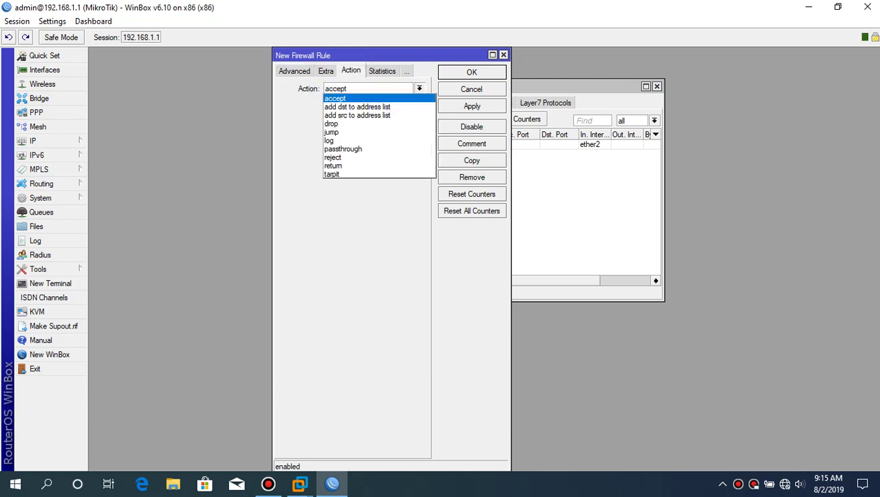
{"action": "key", "text": "Down"}
{"action": "key", "text": "Down"}
{"action": "key", "text": "Down"}
{"action": "key", "text": "Down"}
{"action": "key", "text": "Down"}
{"action": "key", "text": "Down"}
{"action": "key", "text": "Down"}
{"action": "key", "text": "Up"}
{"action": "key", "text": "Up"}
{"action": "key", "text": "Up"}
{"action": "key", "text": "Up"}
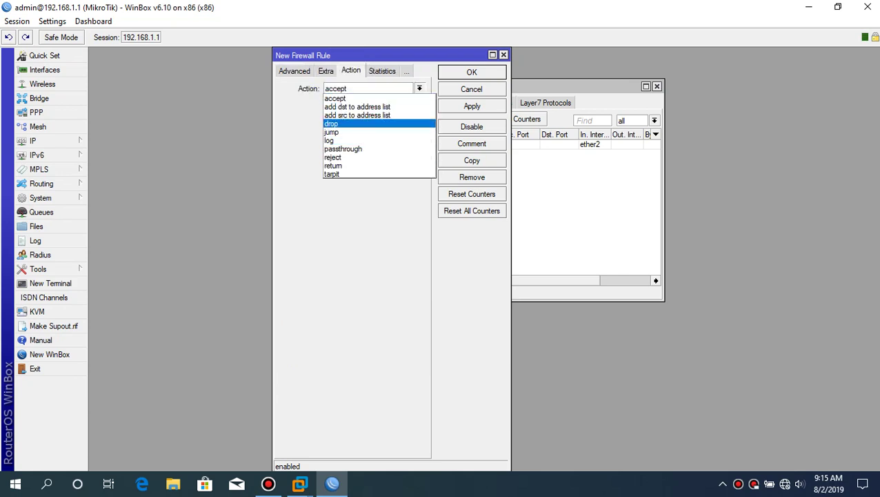
{"action": "key", "text": "Return"}
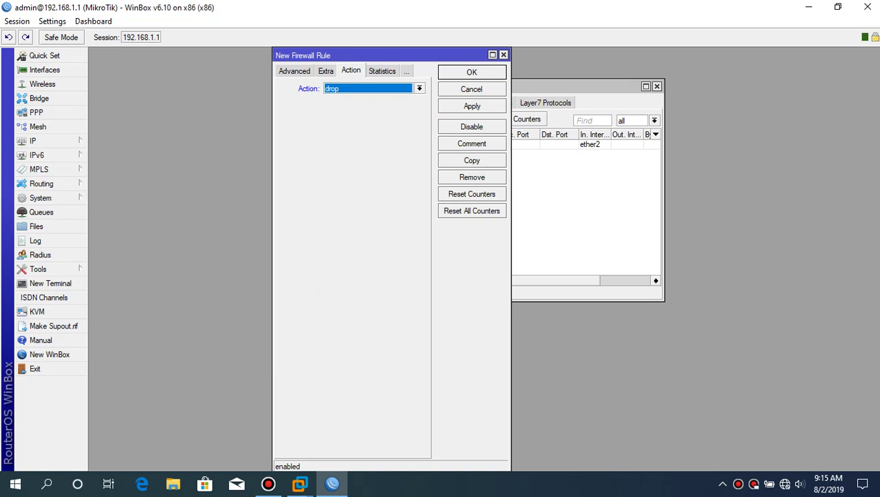
{"action": "key", "text": "ctrl+shift+Tab"}
{"action": "key", "text": "ctrl+shift+Tab"}
{"action": "key", "text": "ctrl+shift+Tab"}
{"action": "key", "text": "Tab"}
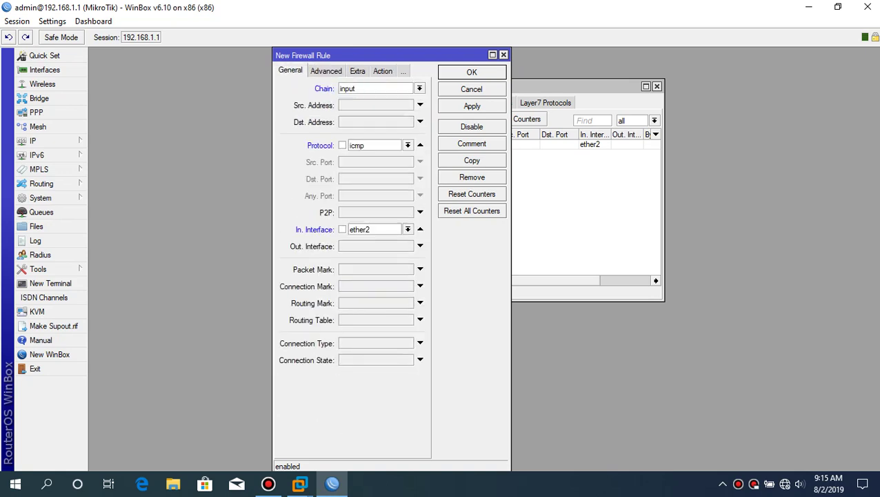
{"action": "key", "text": "Return"}
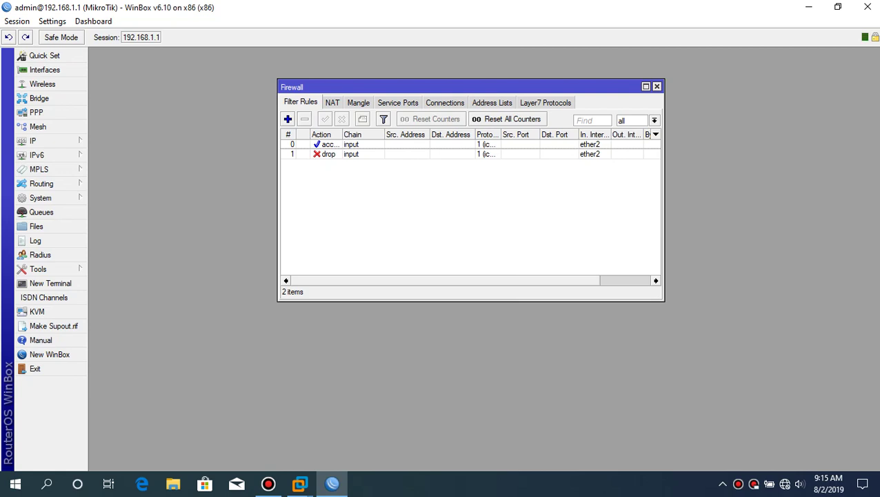
{"action": "left_click", "coordinate": [656, 86]}
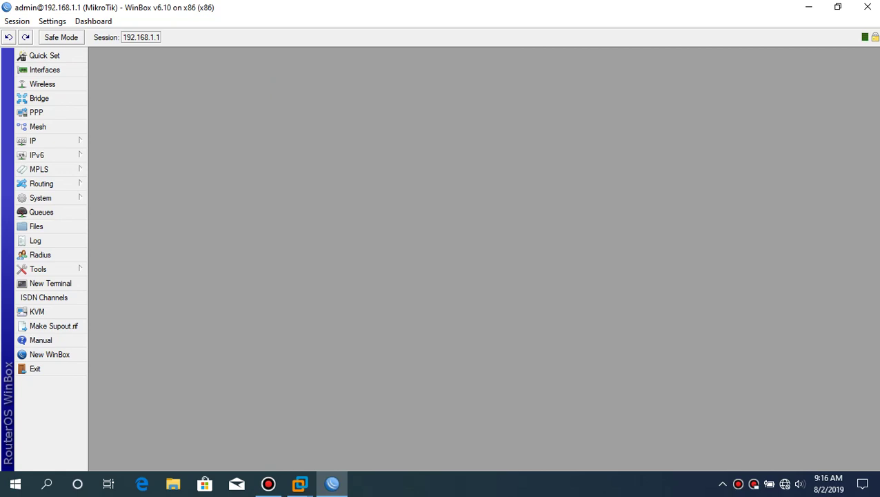
- Minimize WinBox and the VMware window to reach the host desktop
{"action": "left_click", "coordinate": [837, 7]}
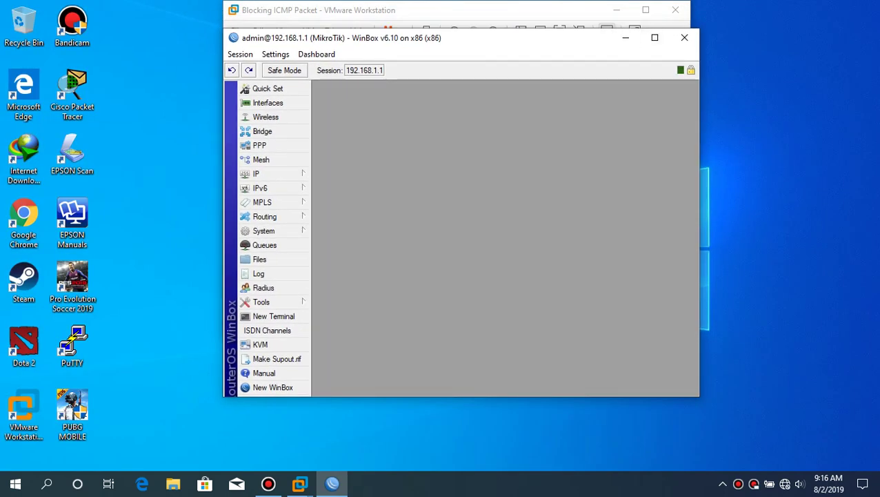
{"action": "left_click", "coordinate": [626, 37]}
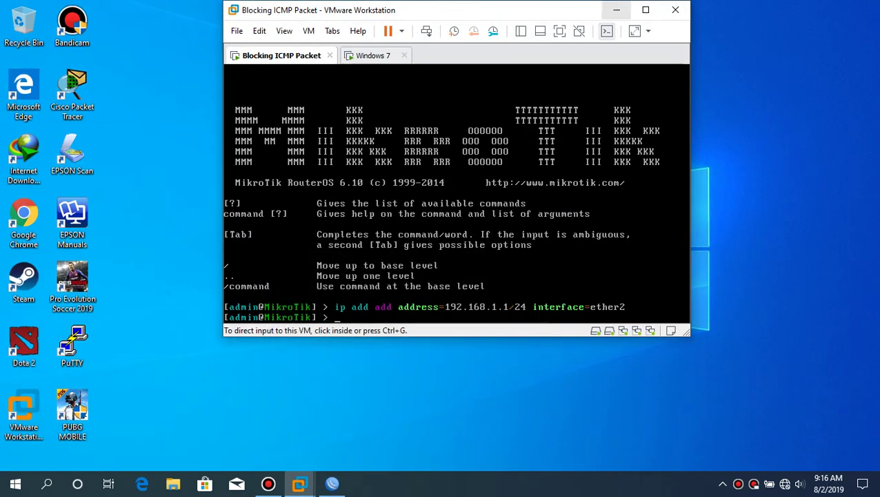
{"action": "left_click", "coordinate": [617, 10]}
- Ping 192.168.1.1 from a host Command Prompt, see 100% loss, then close it
{"action": "key", "text": "super"}
{"action": "type", "text": "cm"}
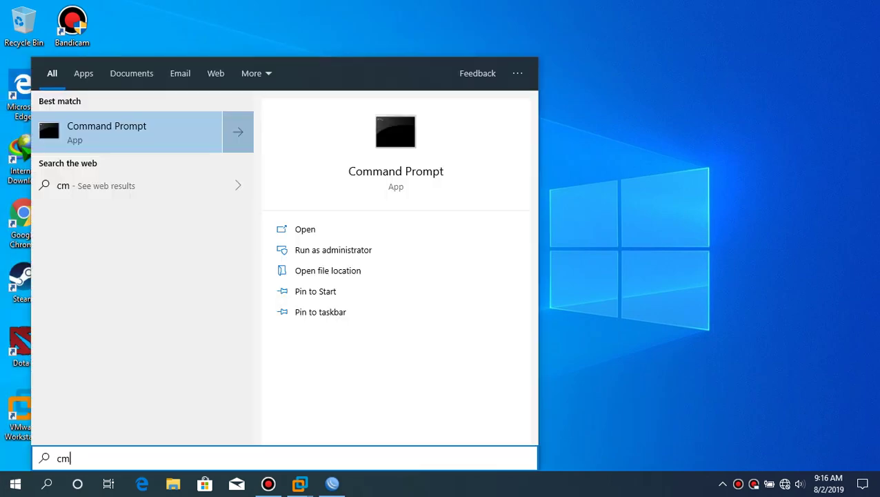
{"action": "key", "text": "Return"}
{"action": "type", "text": "ping "}
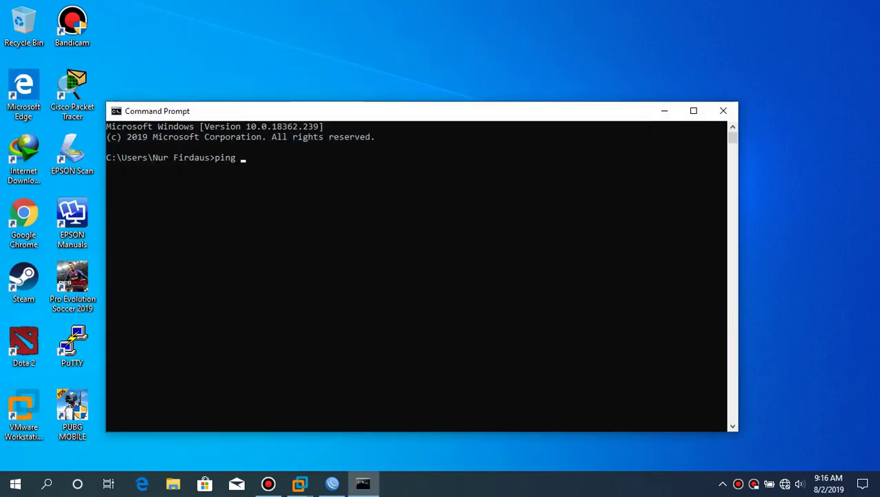
{"action": "type", "text": "192.168.1.1"}
{"action": "key", "text": "Return"}
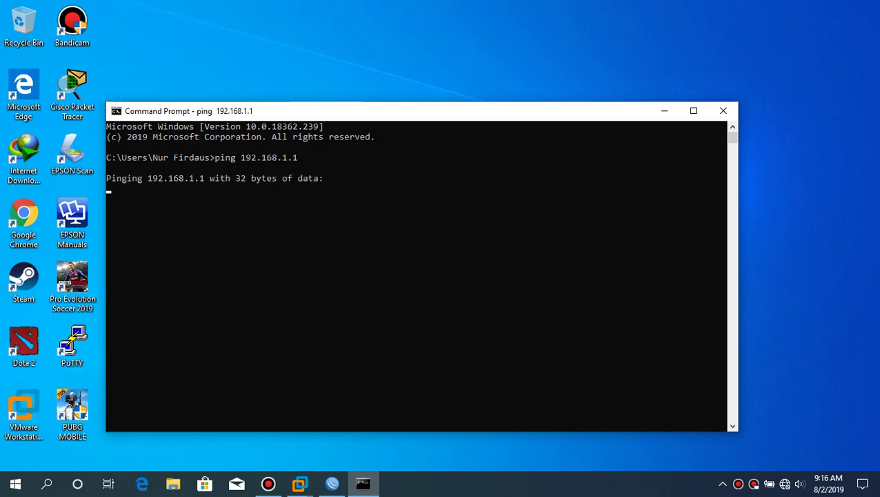
{"action": "left_click_drag", "start_coordinate": [444, 113], "coordinate": [494, 66]}
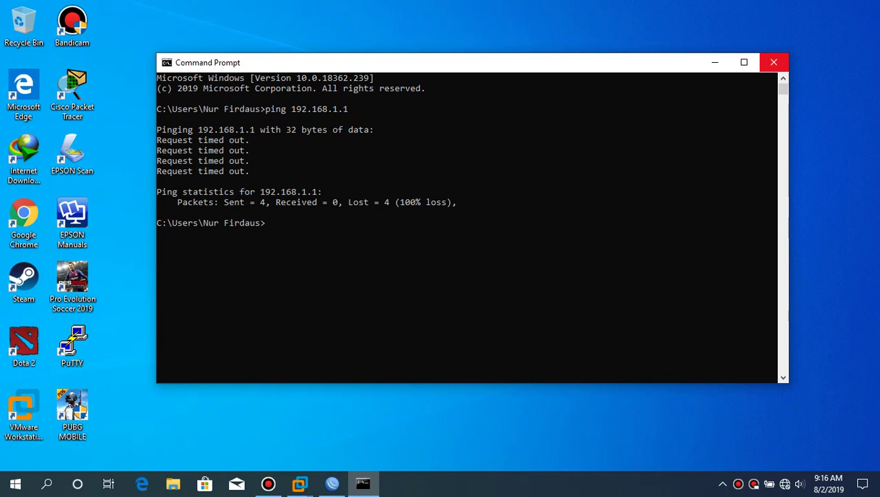
{"action": "left_click", "coordinate": [774, 62]}
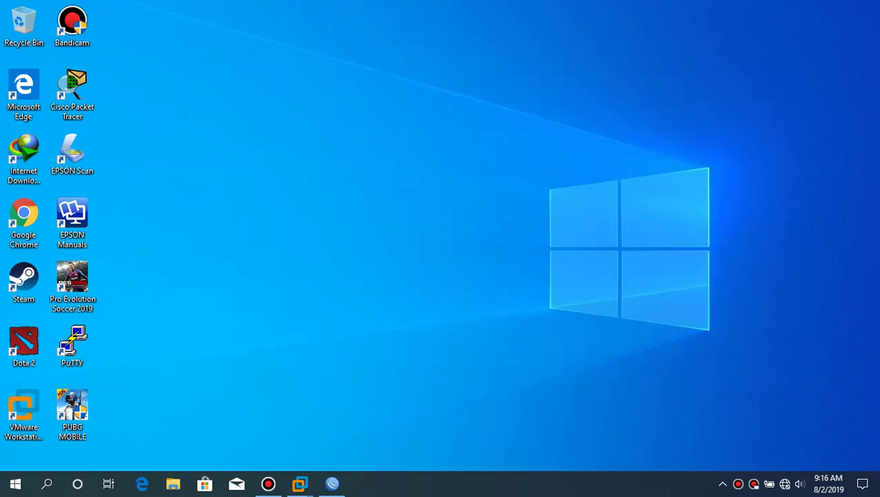
- In the Windows 7 guest's cmd, ping 192.168.1.1, see all four requests time out, then close it
{"action": "mouse_move", "coordinate": [300, 483]}
{"action": "left_click", "coordinate": [368, 411]}
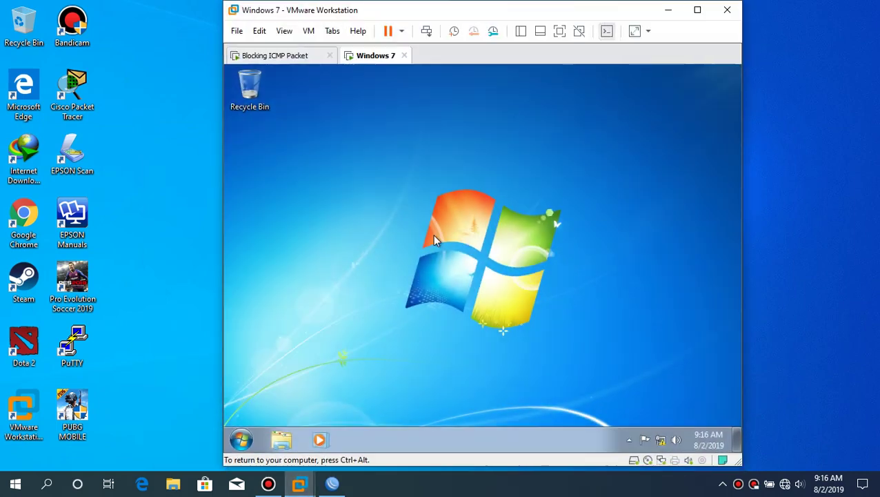
{"action": "key", "text": "super"}
{"action": "type", "text": "cm"}
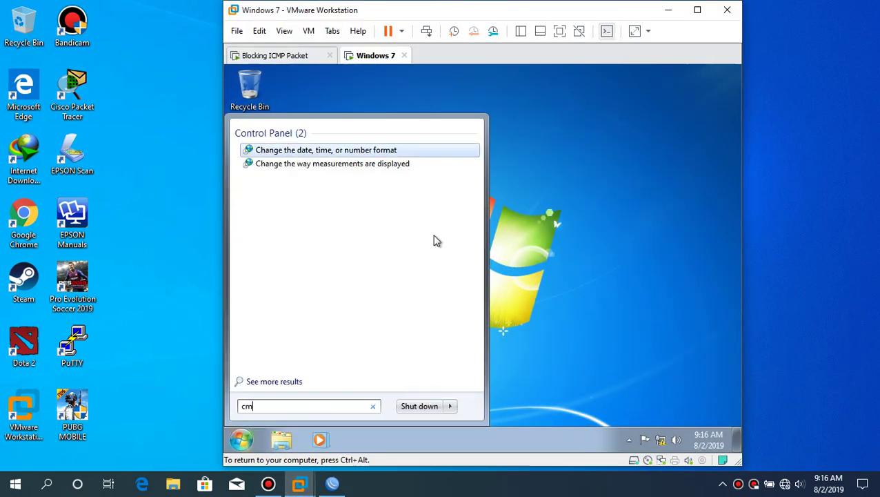
{"action": "type", "text": "d"}
{"action": "key", "text": "Return"}
{"action": "type", "text": "pi"}
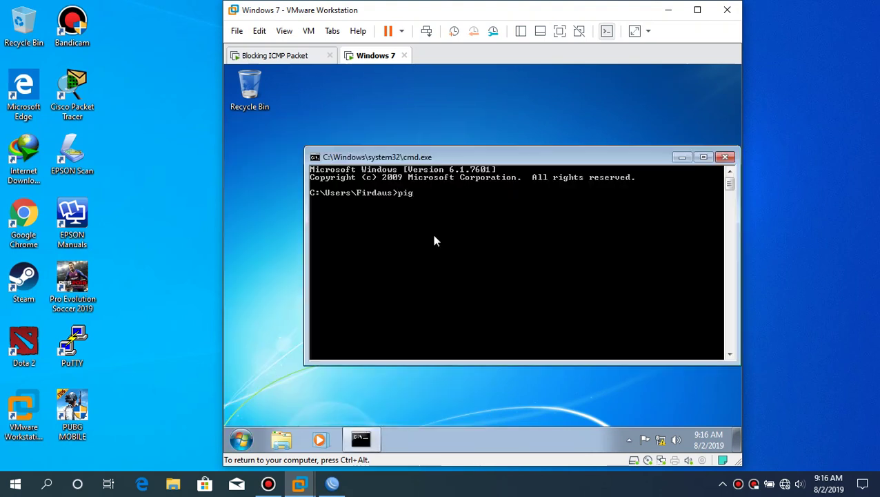
{"action": "type", "text": "ng 192.168.1.1"}
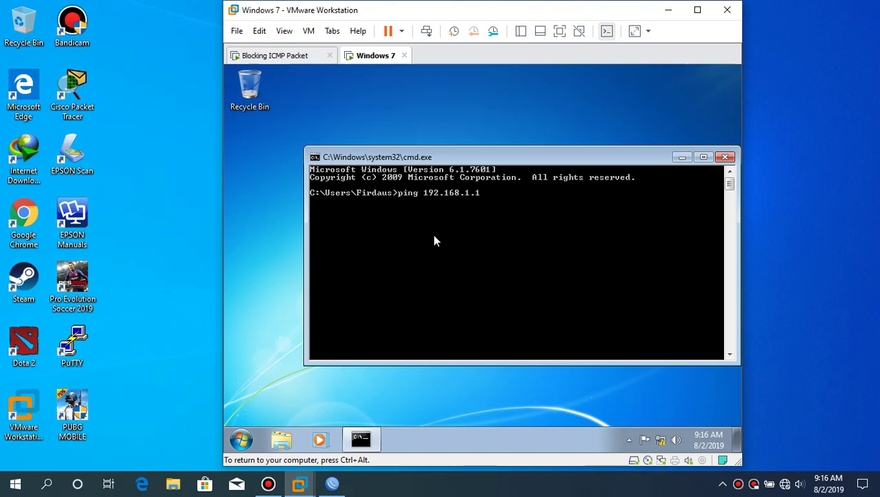
{"action": "key", "text": "Return"}
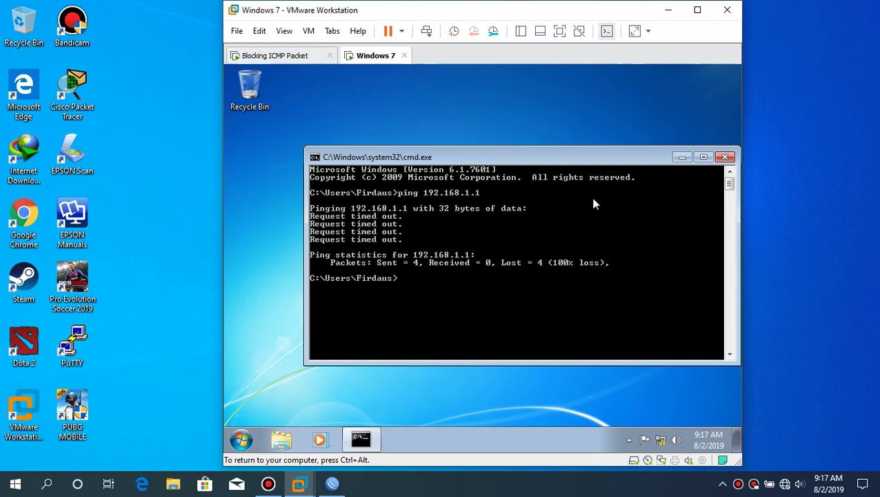
{"action": "left_click", "coordinate": [725, 158]}
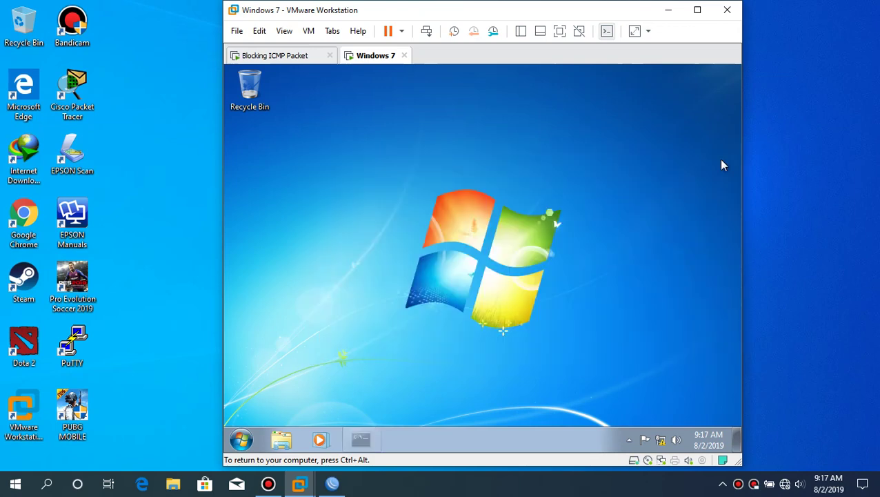
- Open a router terminal in WinBox and ping client 192.168.1.2, stopping after four replies
{"action": "left_click", "coordinate": [331, 483]}
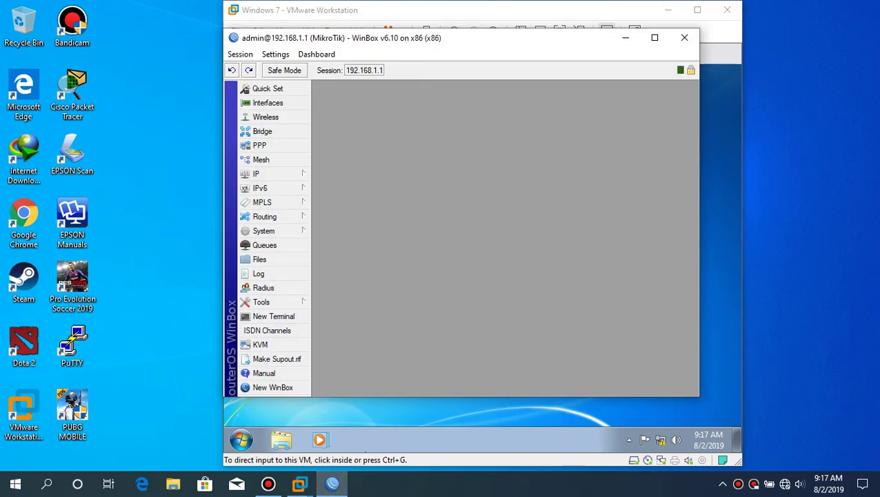
{"action": "left_click", "coordinate": [273, 316]}
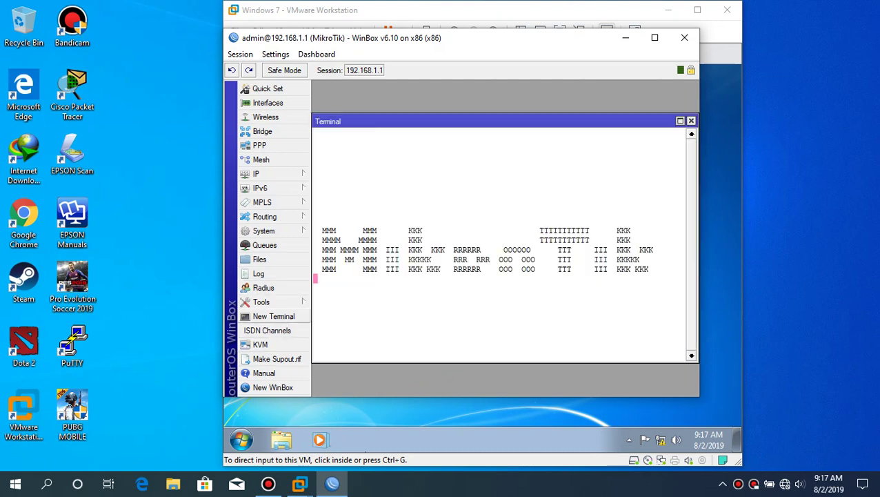
{"action": "type", "text": "ping 192"}
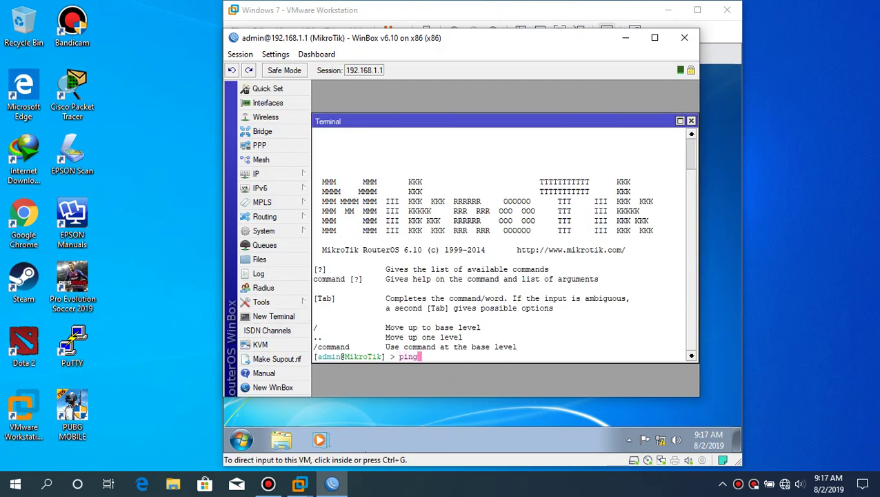
{"action": "type", "text": "68.1.2"}
{"action": "key", "text": "Return"}
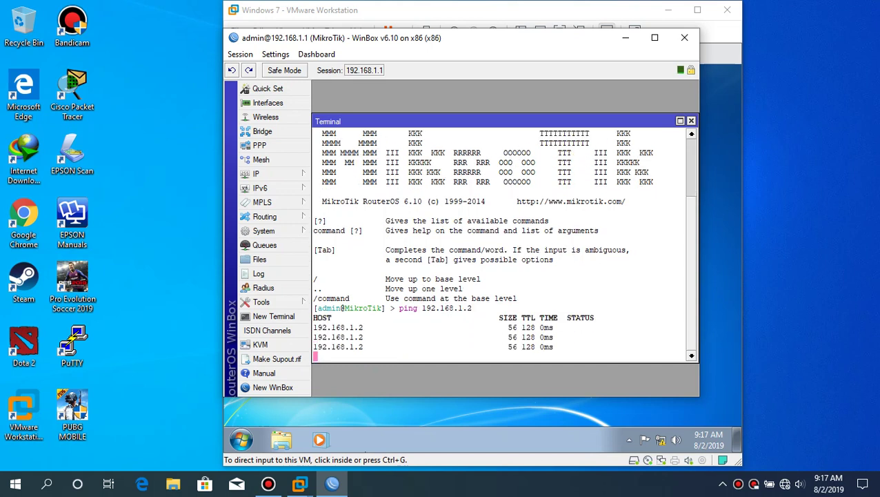
{"action": "key", "text": "ctrl+c"}
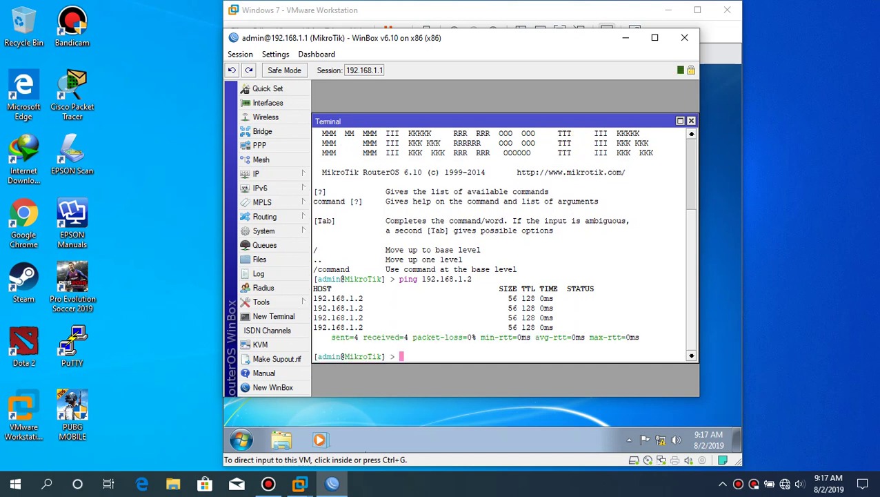
- Ping client 192.168.1.3 from the terminal, then close it and minimize WinBox
{"action": "type", "text": "ping 192.168"}
{"action": "type", "text": ".1.3"}
{"action": "key", "text": "Return"}
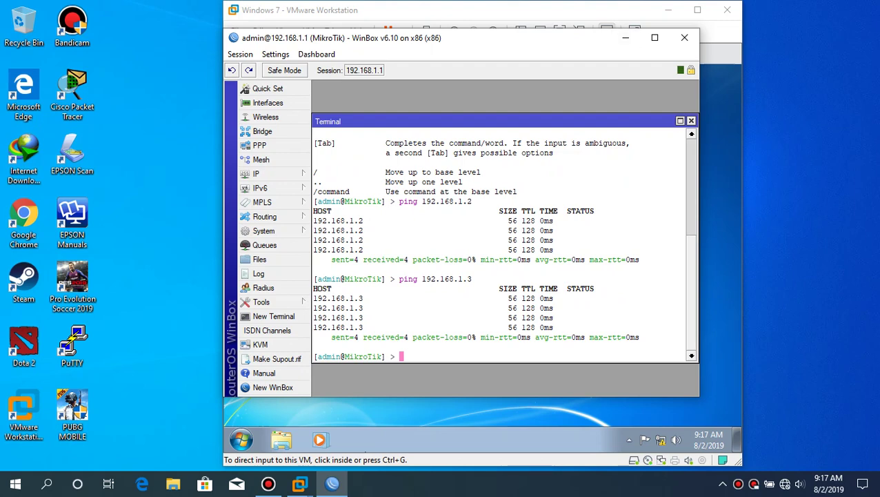
{"action": "left_click", "coordinate": [691, 120]}
{"action": "left_click", "coordinate": [625, 37]}
{"action": "left_click", "coordinate": [466, 209]}
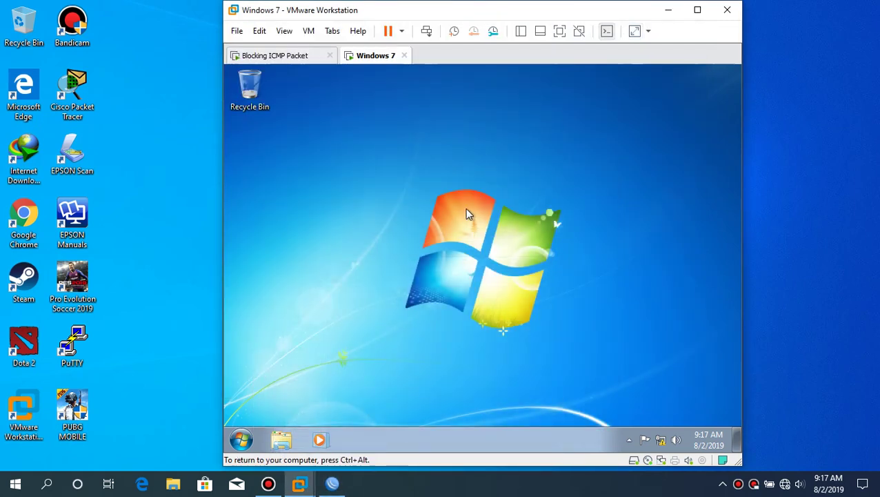
{"action": "key", "text": "ctrl+alt"}
- Ping 192.168.1.3 from a host Command Prompt, getting four replies with 0% loss, then close it
{"action": "left_click", "coordinate": [669, 10]}
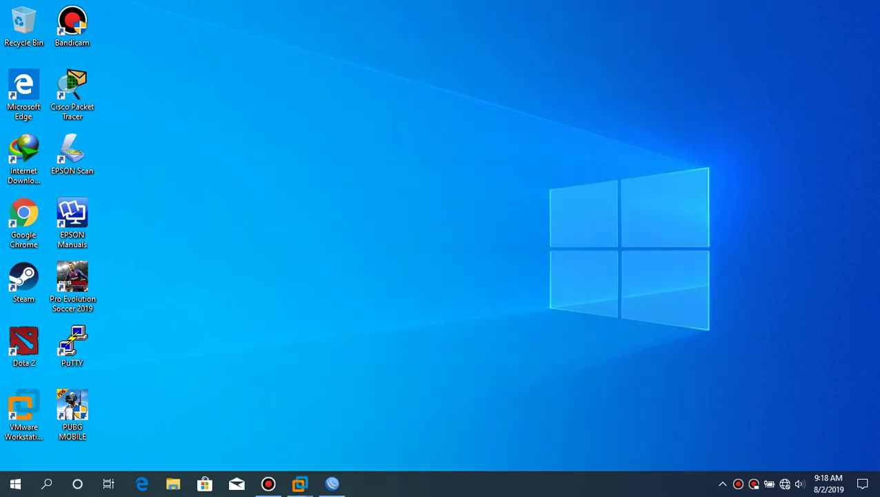
{"action": "key", "text": "super"}
{"action": "type", "text": "cmd"}
{"action": "key", "text": "Return"}
{"action": "type", "text": "ping 19"}
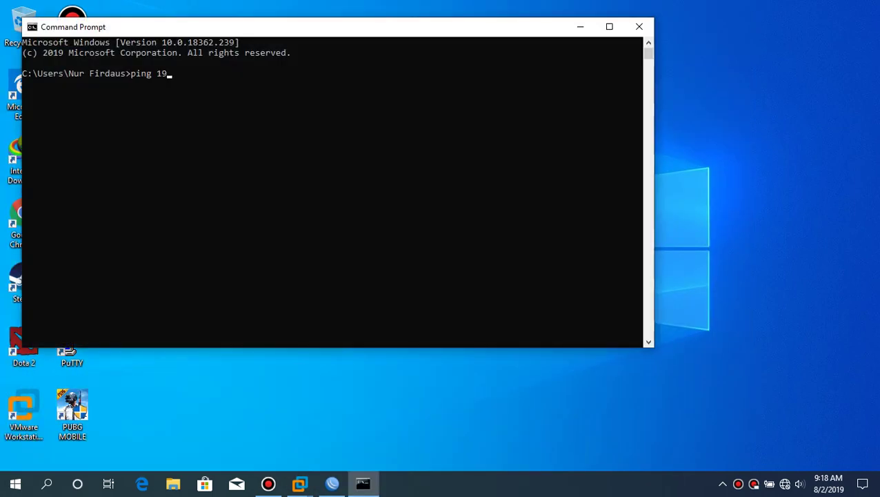
{"action": "type", "text": "2.168.1.3"}
{"action": "key", "text": "Return"}
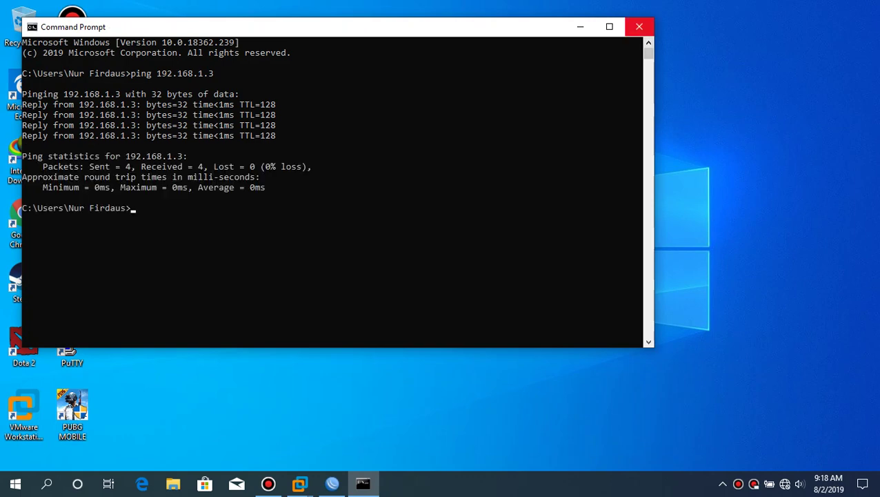
{"action": "left_click", "coordinate": [638, 27]}
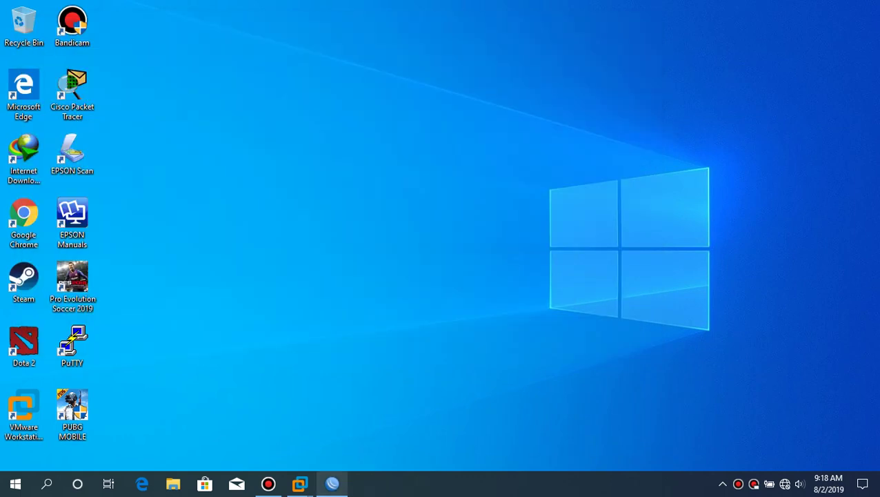
- In the Windows 7 guest's cmd, ping 192.168.1.2 and get four successful replies
{"action": "mouse_move", "coordinate": [300, 484]}
{"action": "left_click", "coordinate": [352, 412]}
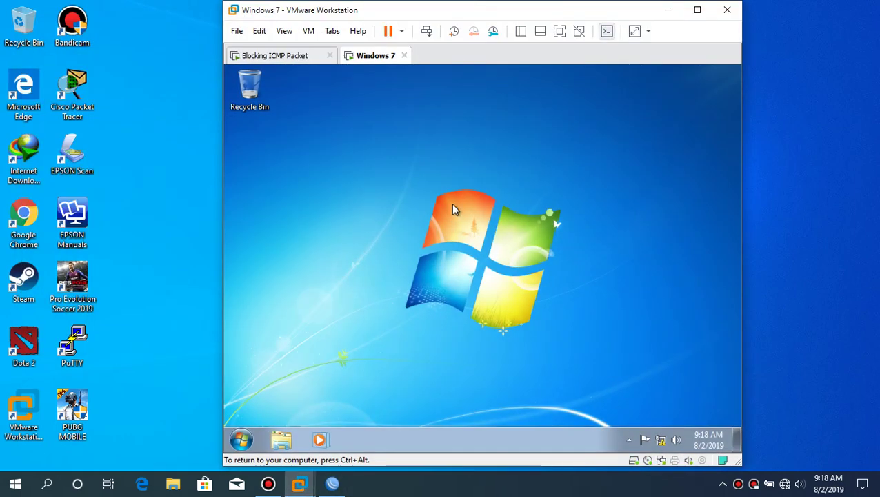
{"action": "key", "text": "super"}
{"action": "type", "text": "cmd"}
{"action": "key", "text": "Return"}
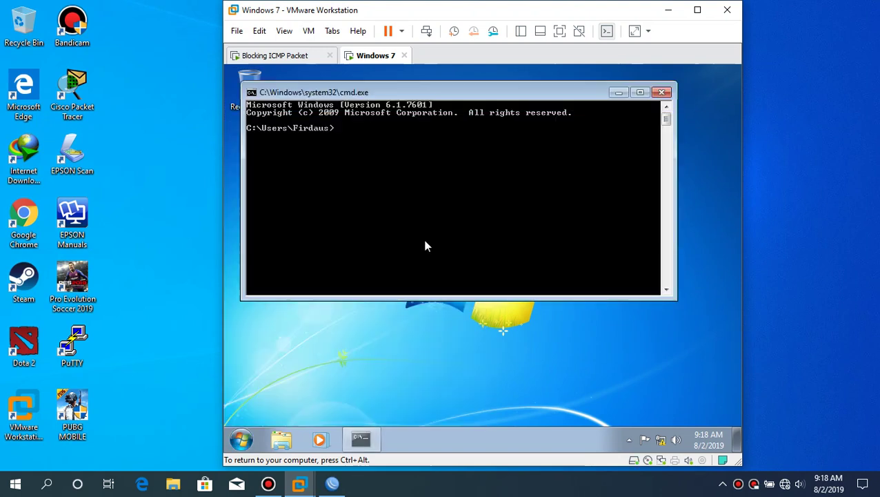
{"action": "type", "text": "ping 192.1"}
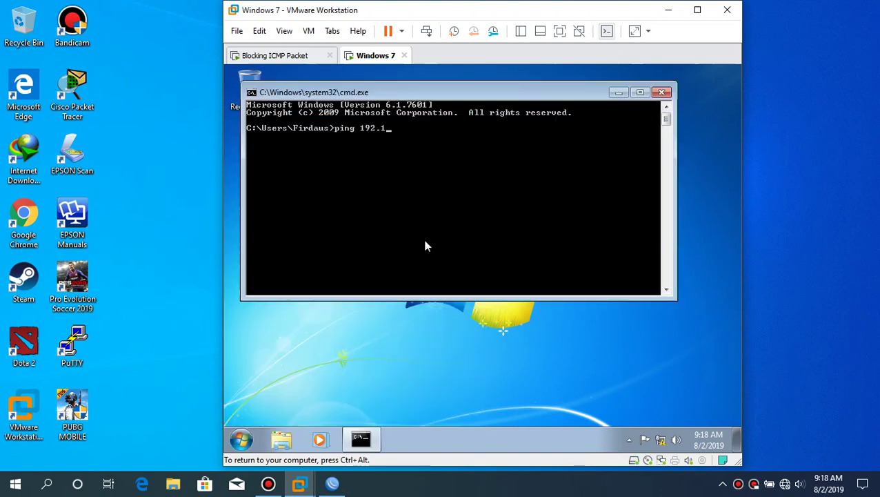
{"action": "type", "text": "68.1.2"}
{"action": "key", "text": "Return"}
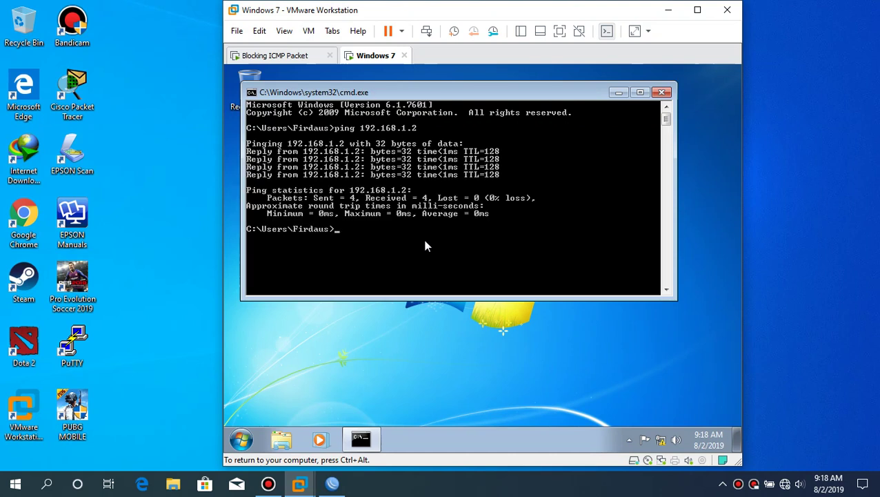
- Close the guest command window, then power off the VM and quit VMware
{"action": "left_click", "coordinate": [662, 92]}
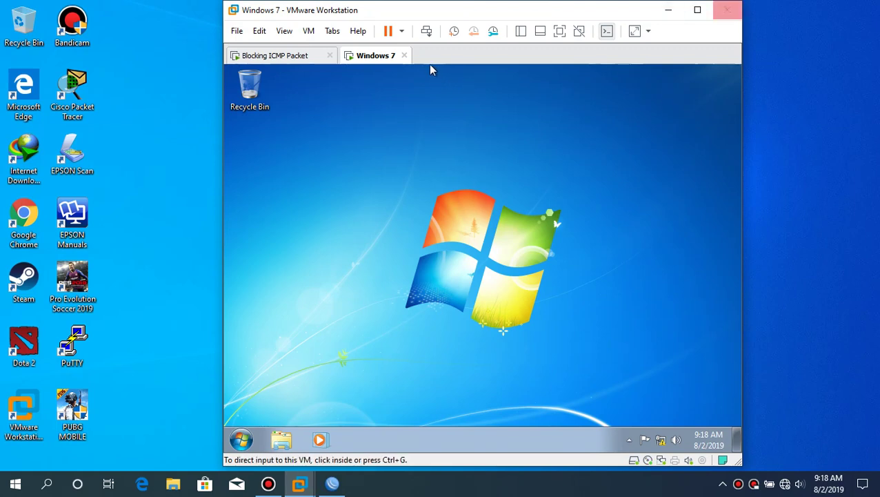
{"action": "key", "text": "alt+F4"}
{"action": "left_click", "coordinate": [457, 265]}
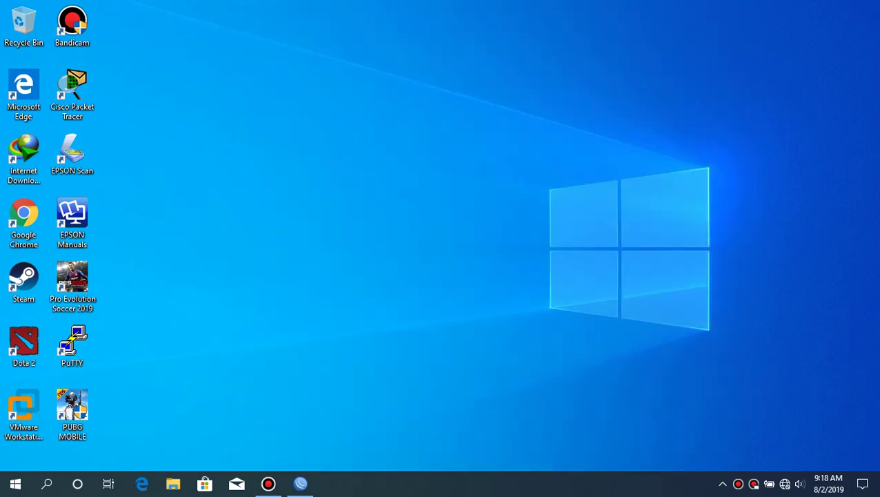
- Close WinBox, open Notepad, and type 'Sekian dan Terimakasih ^^'
{"action": "left_click", "coordinate": [301, 483]}
{"action": "left_click", "coordinate": [686, 33]}
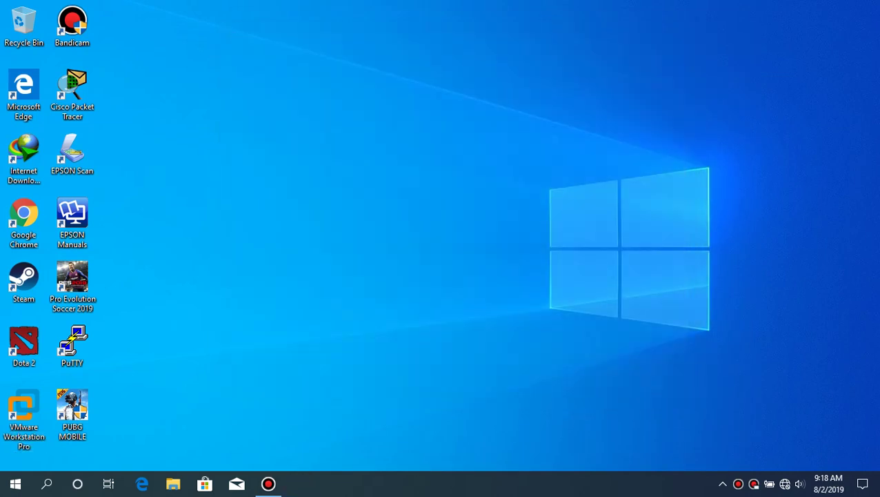
{"action": "key", "text": "super"}
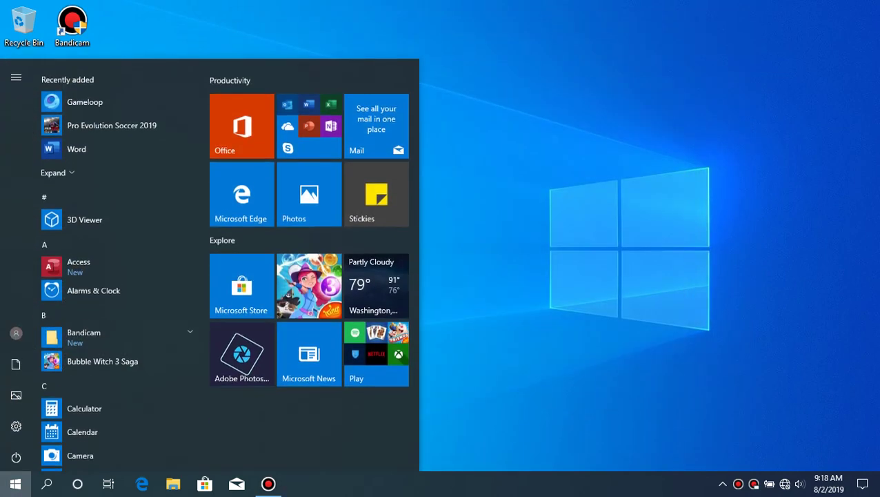
{"action": "type", "text": "no"}
{"action": "key", "text": "Return"}
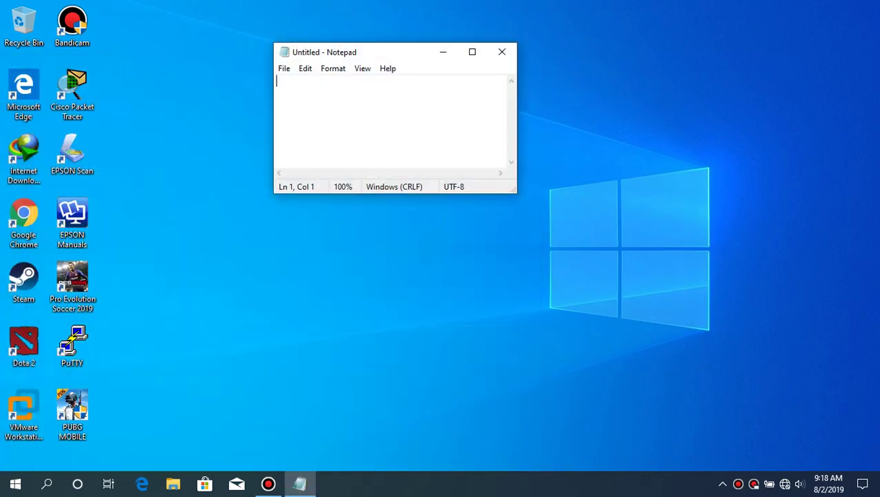
{"action": "type", "text": "Sekian da"}
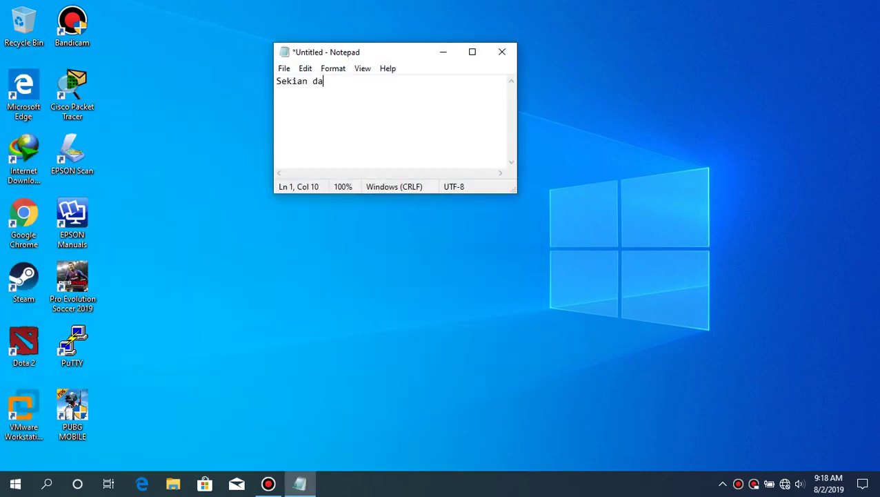
{"action": "type", "text": "n Terimakasih ^^"}
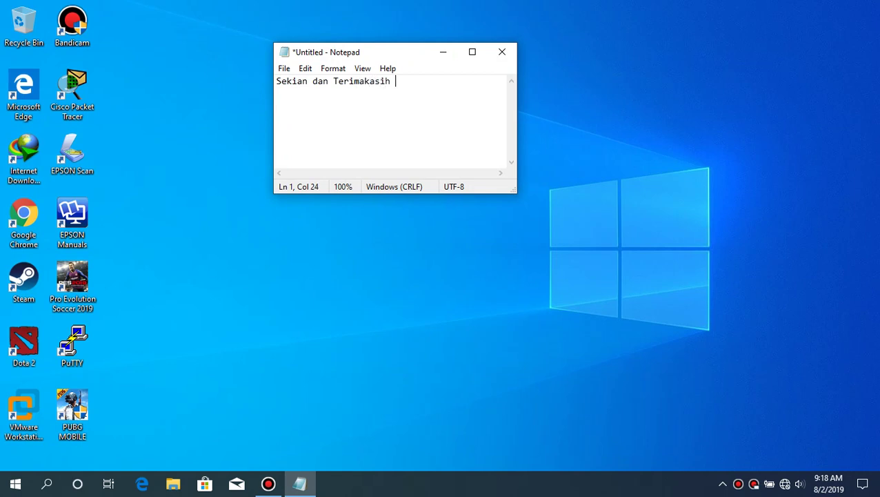